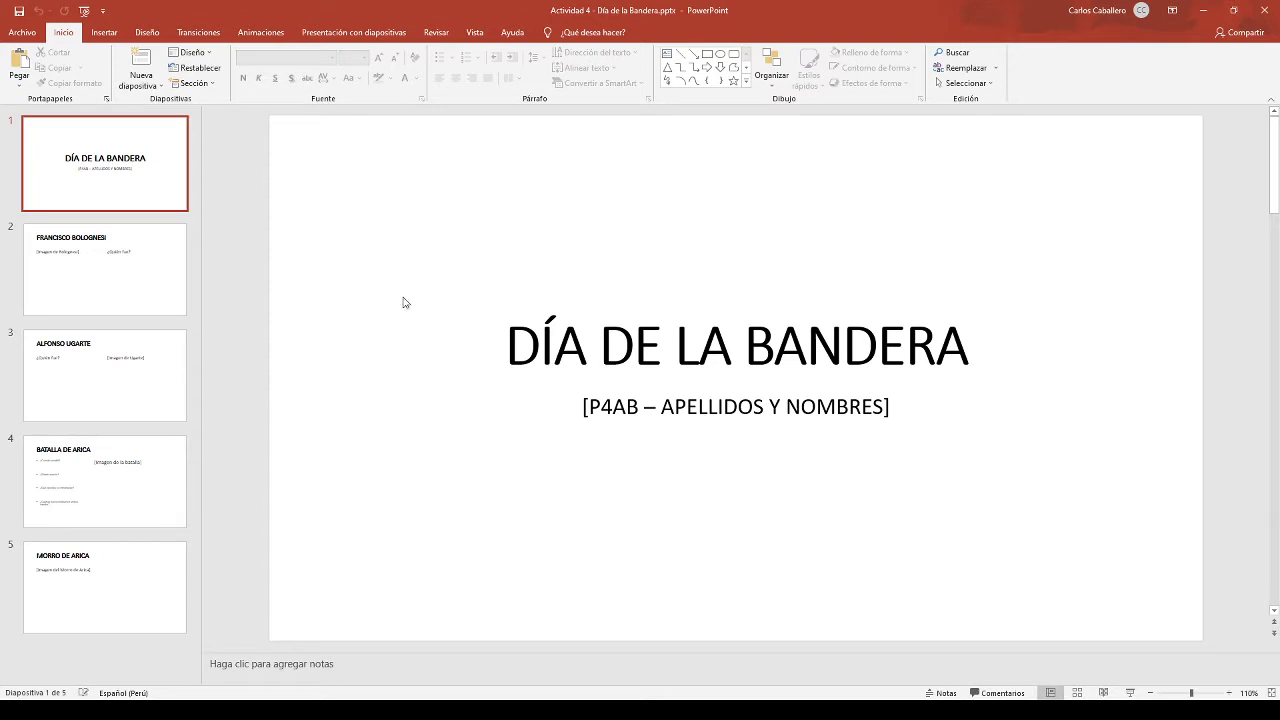
Apply the red brick-wall design theme to the whole Día de la Bandera deck.
click(144, 34)
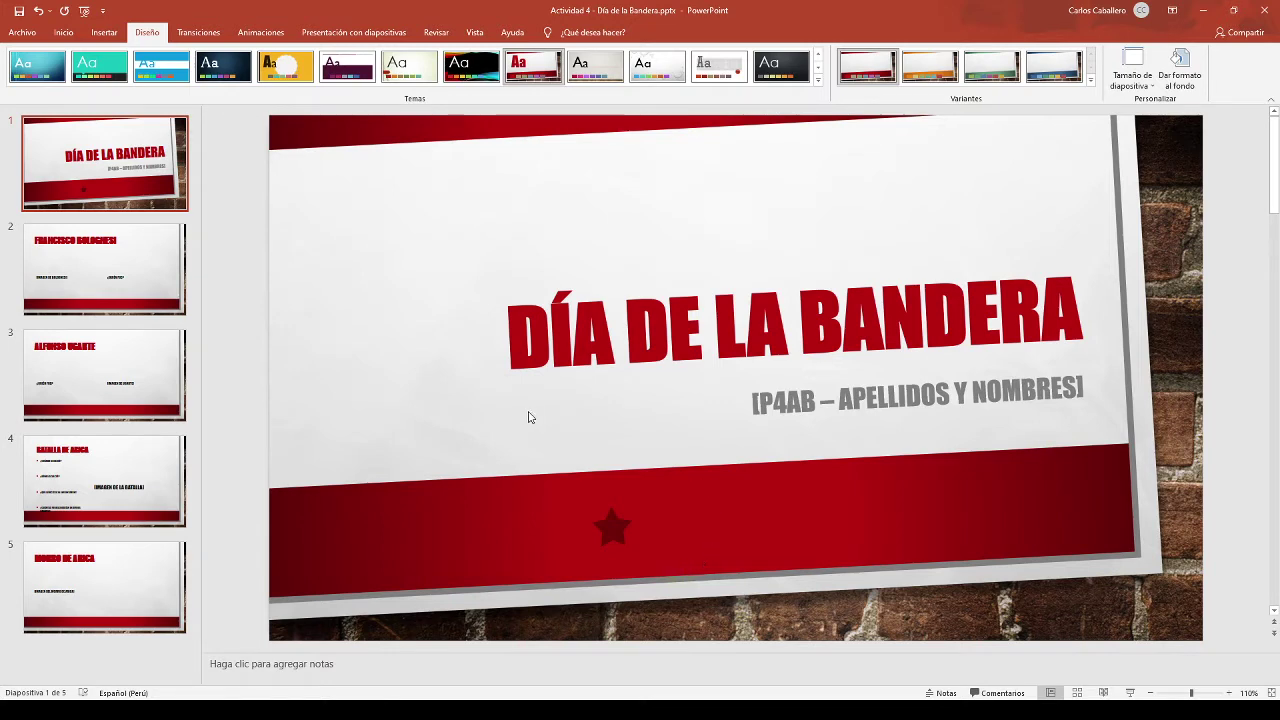
click(105, 33)
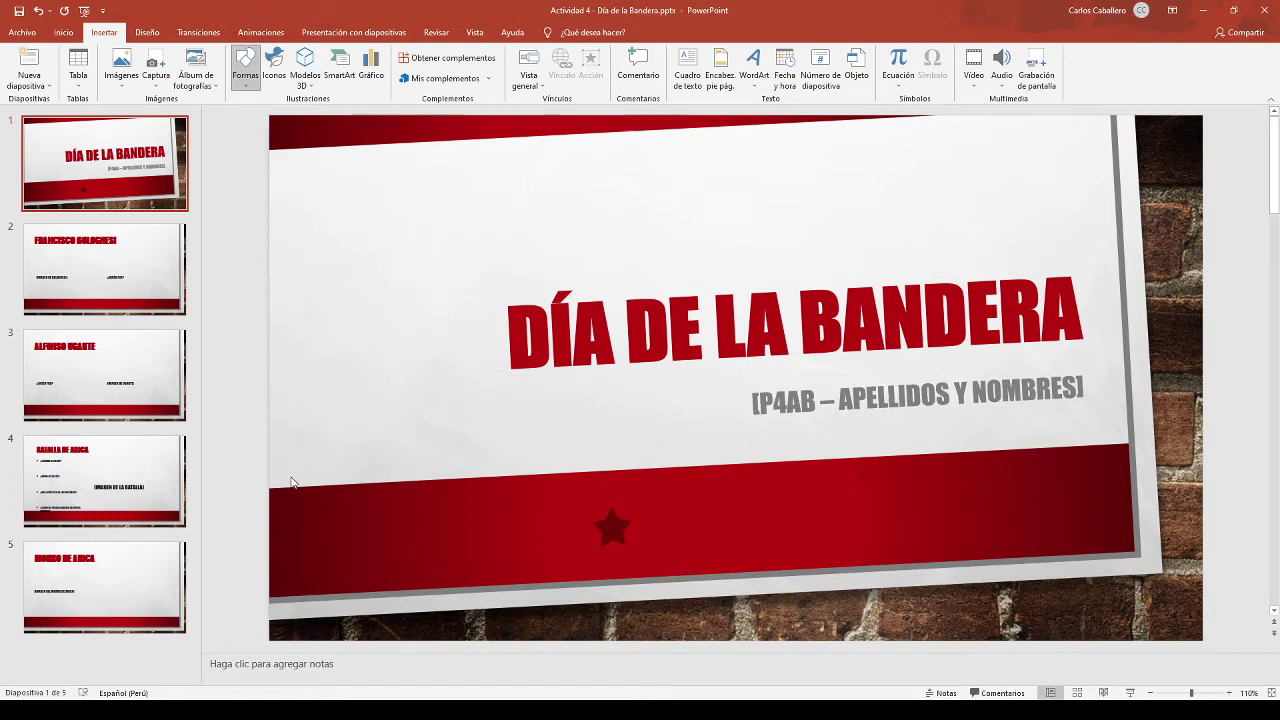
Draw a 1.69 cm red back-arrow action button above the red band on slide 1.
click(238, 505)
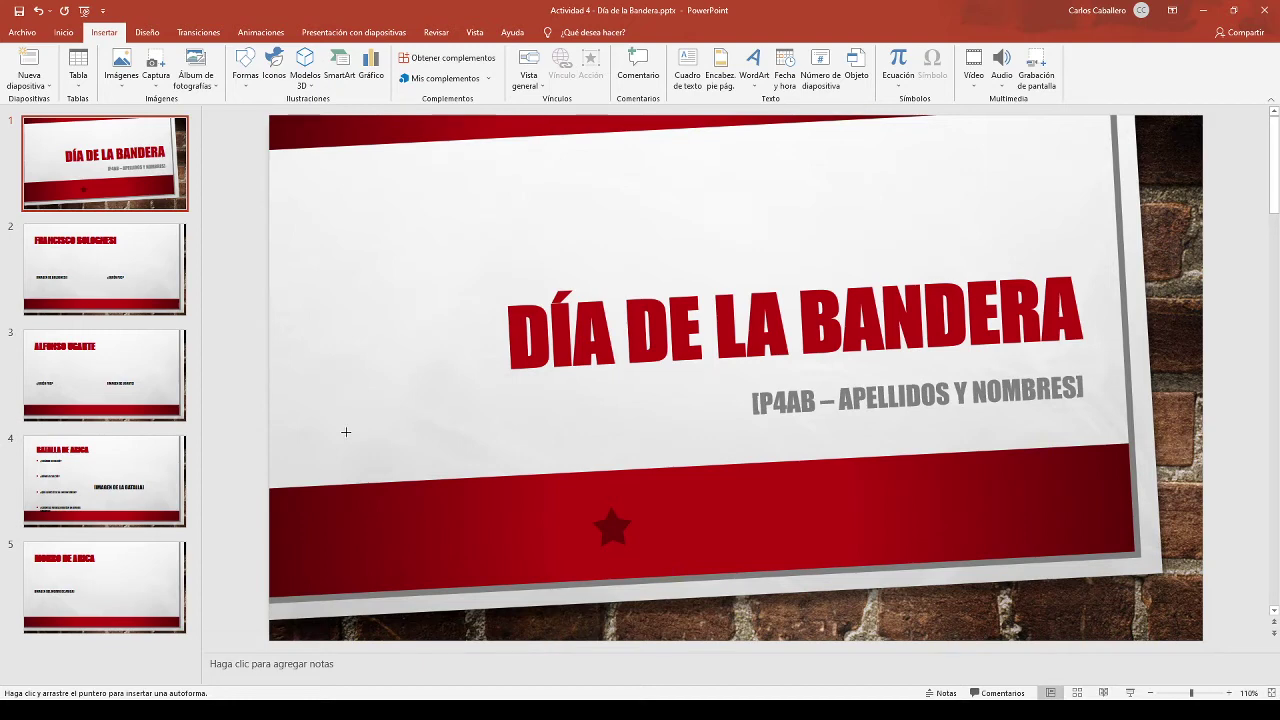
drag(343, 431, 392, 479)
drag(392, 479, 392, 479)
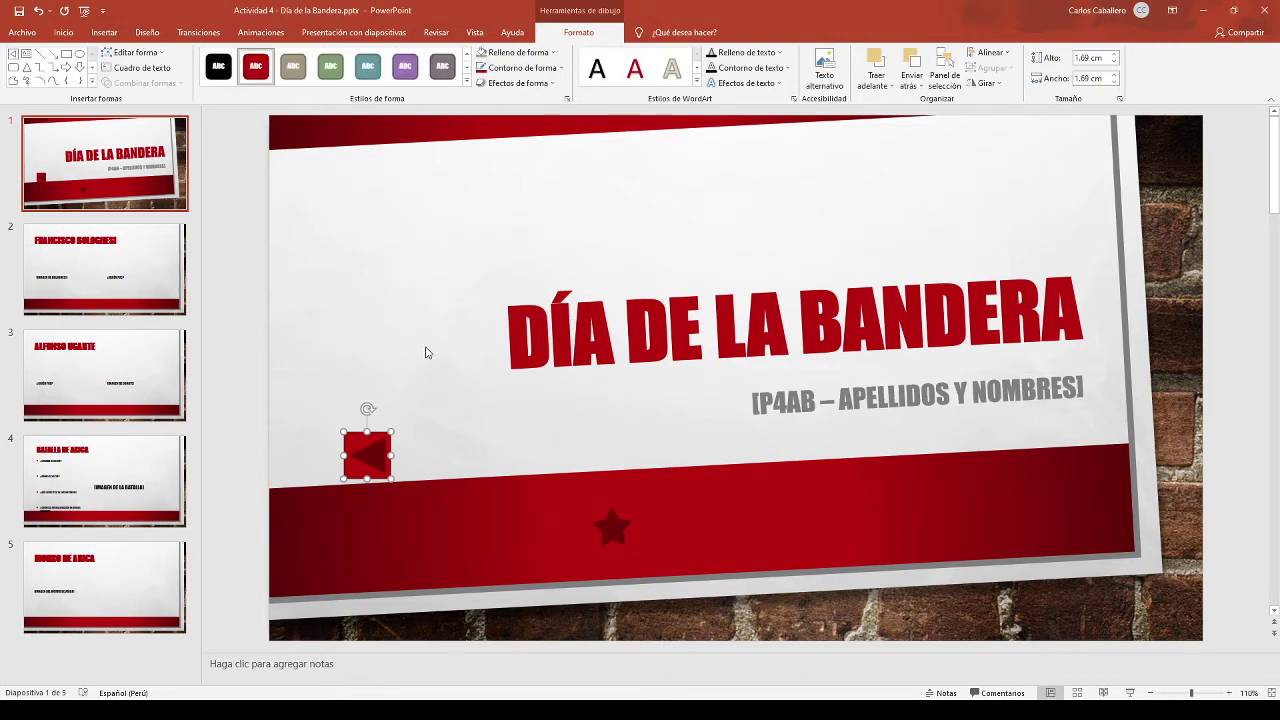
click(404, 435)
click(380, 448)
click(341, 452)
click(366, 455)
click(327, 397)
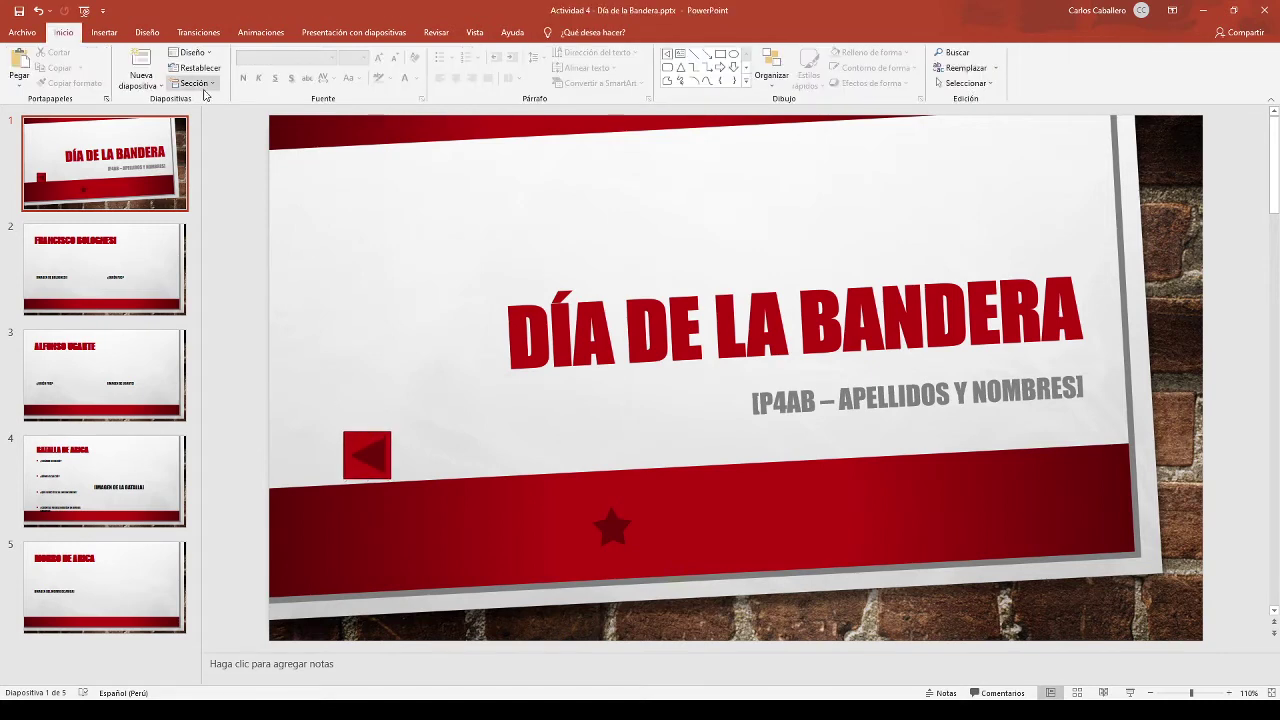
click(104, 32)
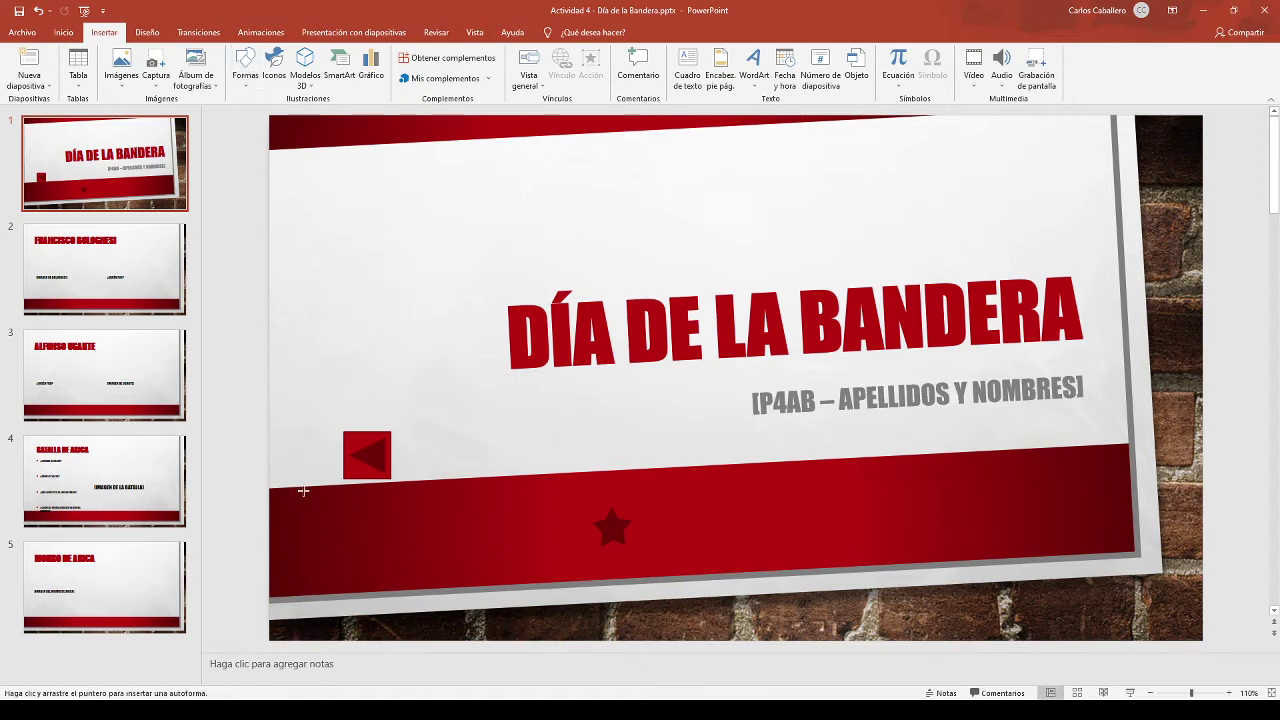
Draw a home action button beside the back button, resized to the same 1.69 cm square.
drag(406, 427, 457, 479)
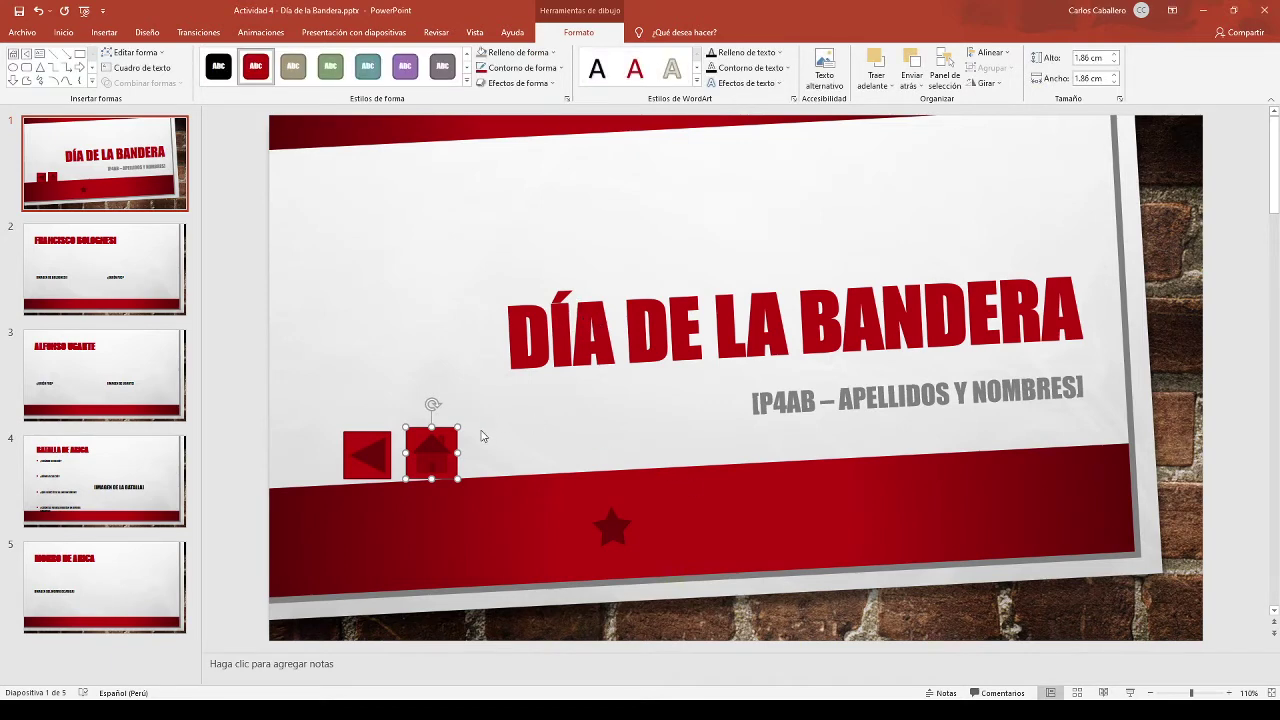
drag(457, 427, 452, 432)
click(366, 374)
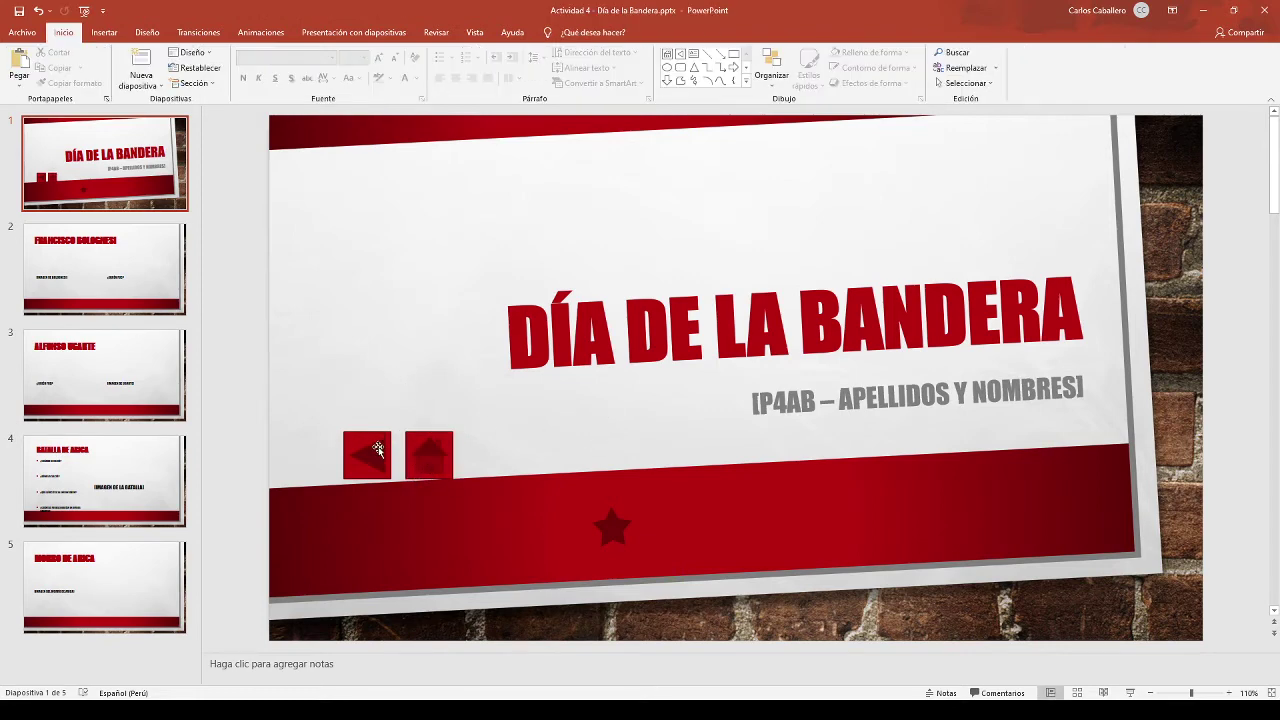
click(372, 448)
click(380, 364)
Draw a 1.69 cm next action button beside the home button.
click(105, 36)
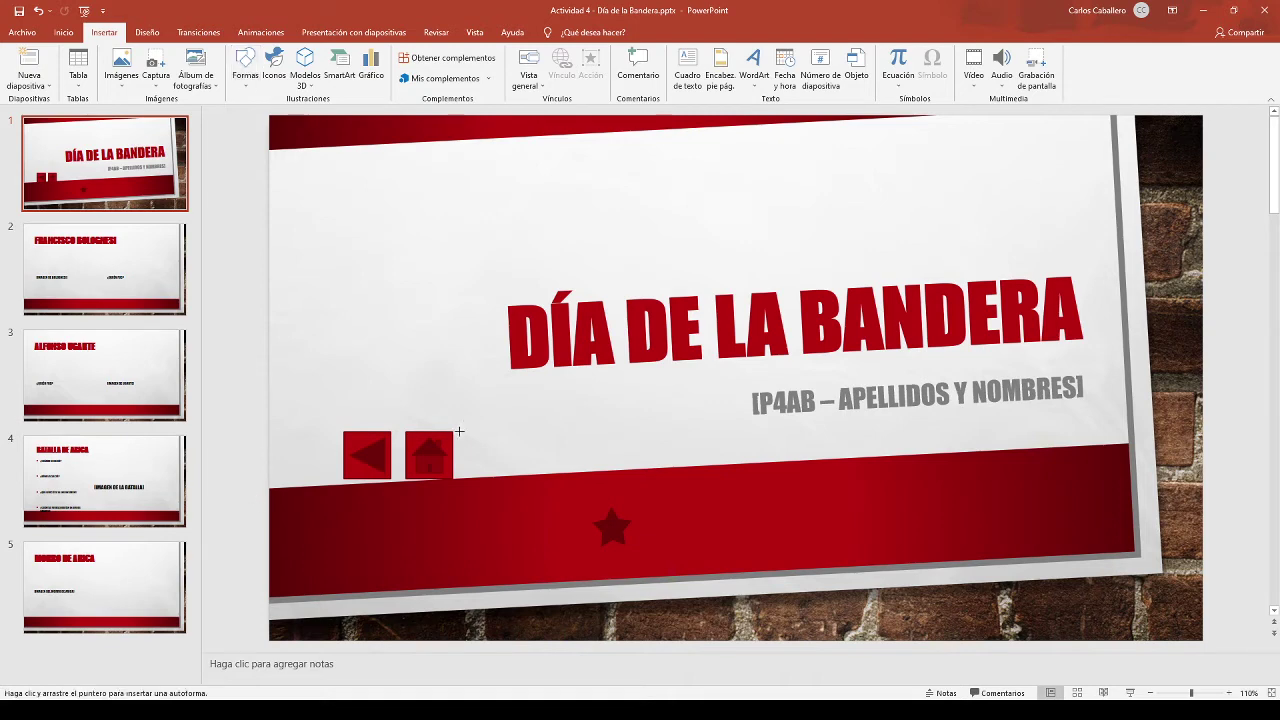
drag(464, 431, 515, 478)
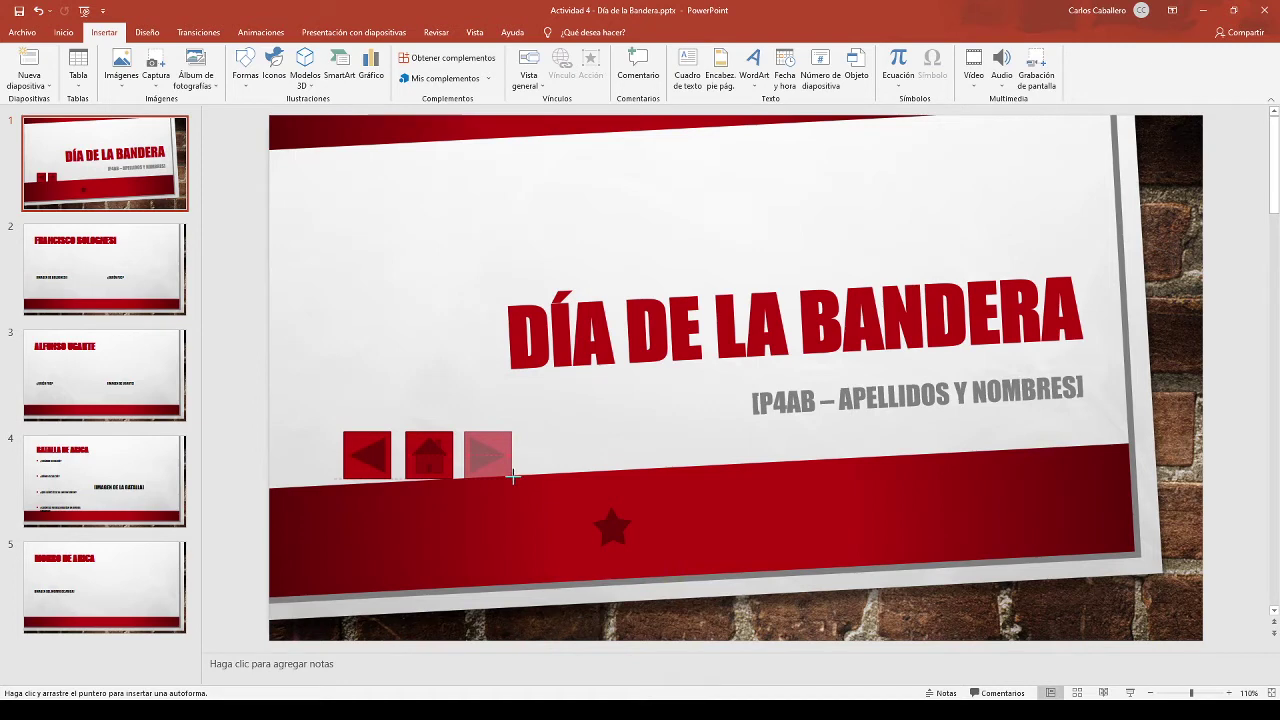
drag(516, 481, 512, 478)
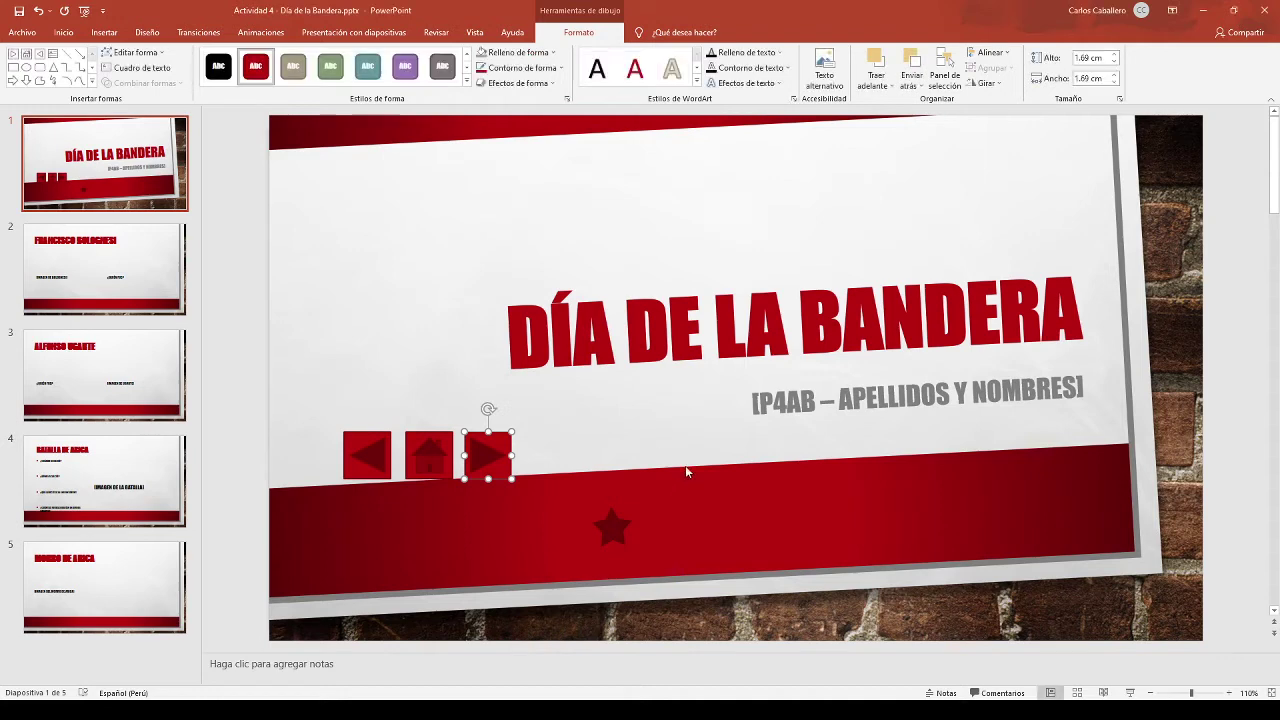
Give the home button a green shape style and the next button a teal one.
click(330, 393)
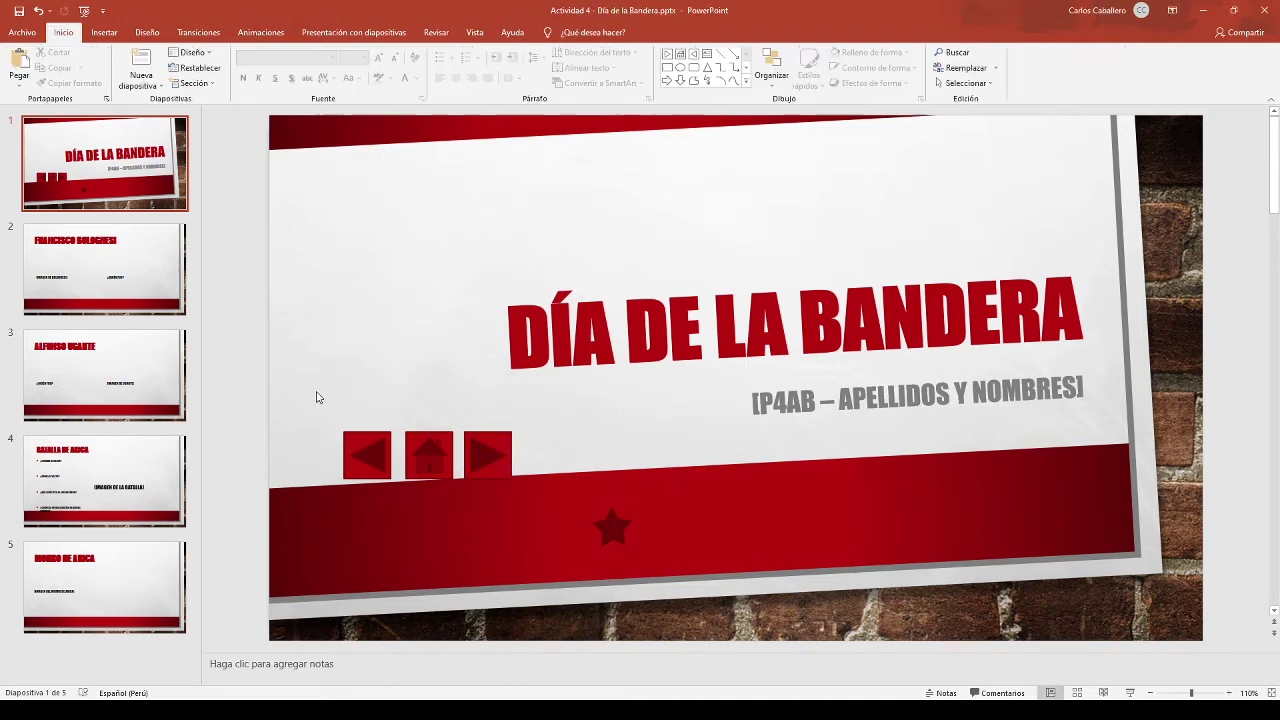
click(355, 444)
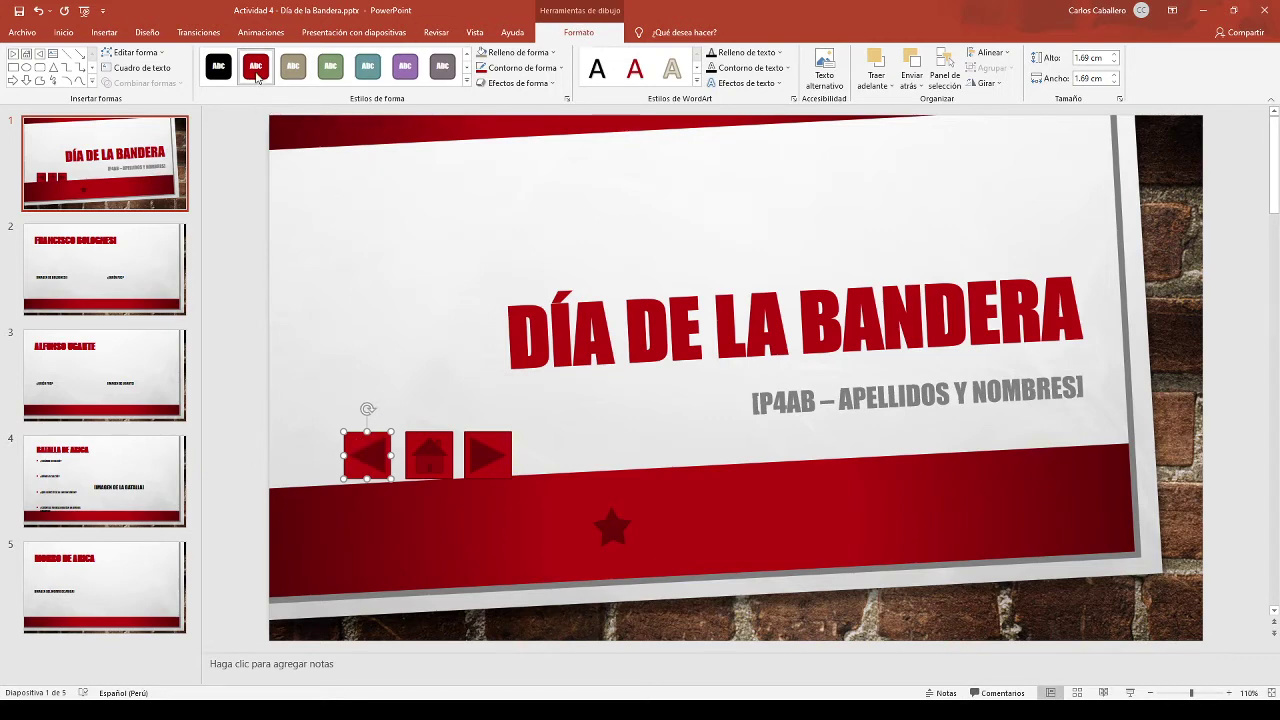
click(415, 460)
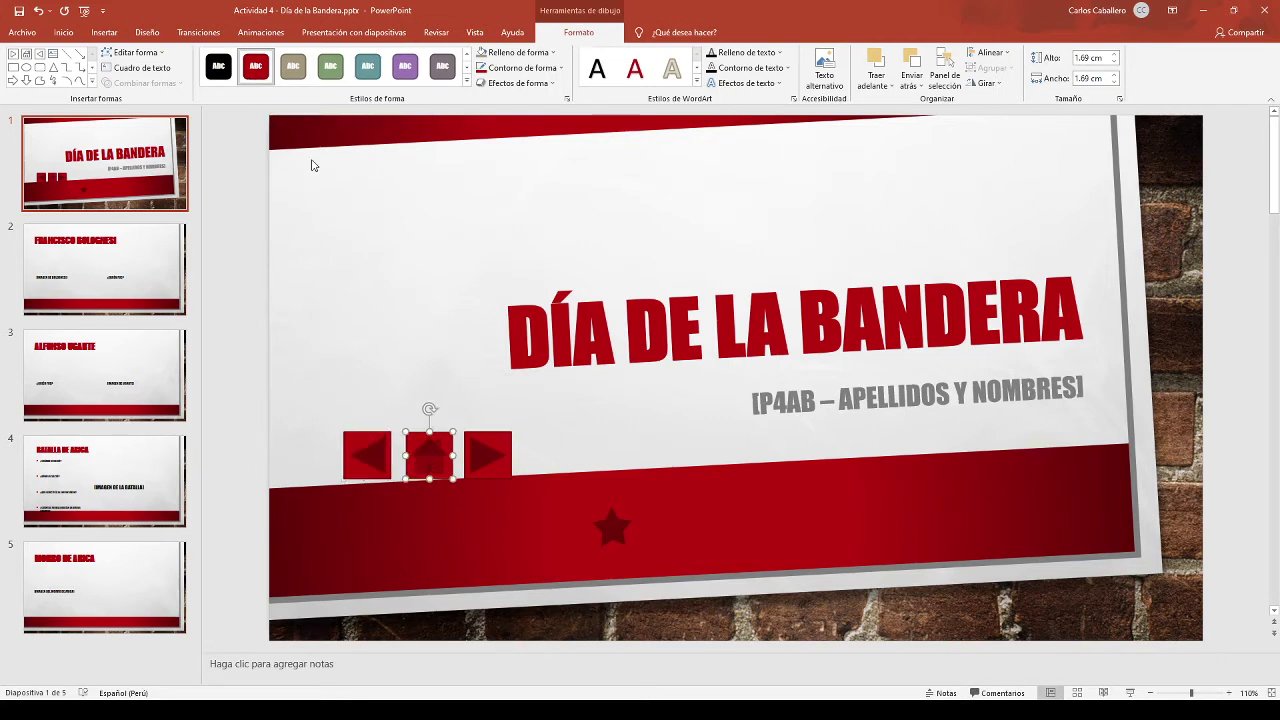
click(330, 66)
click(496, 458)
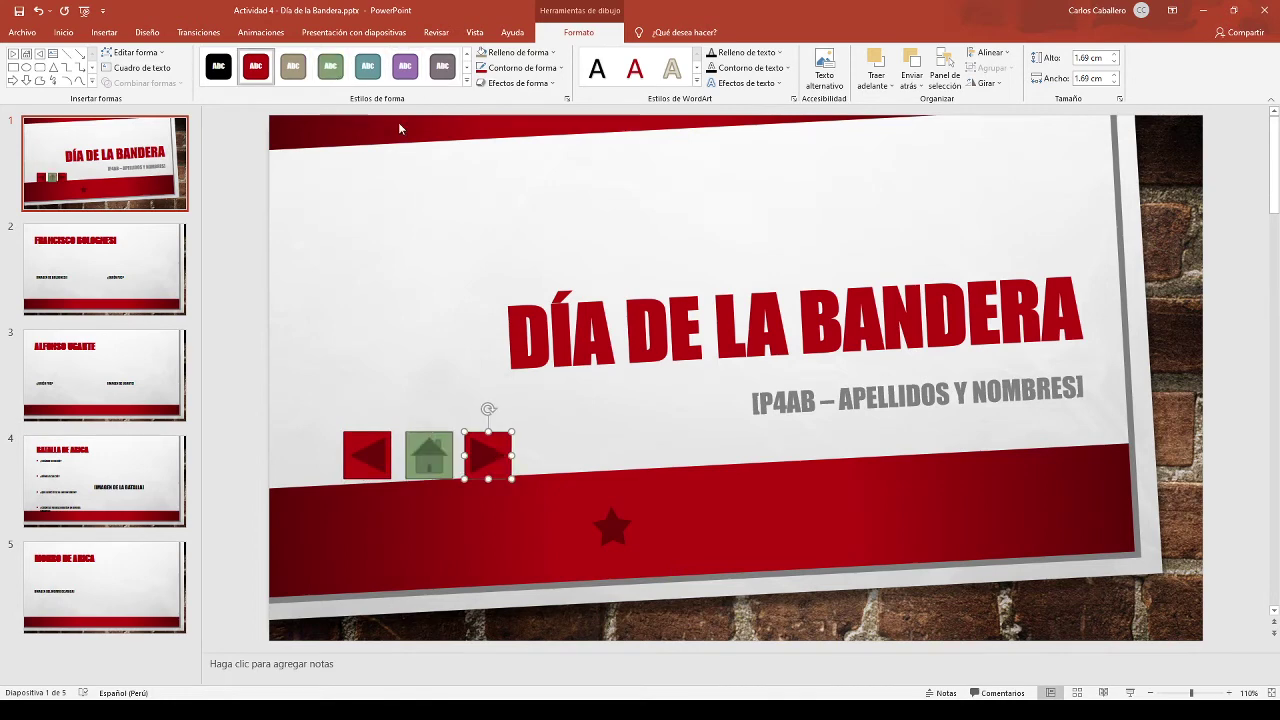
click(368, 66)
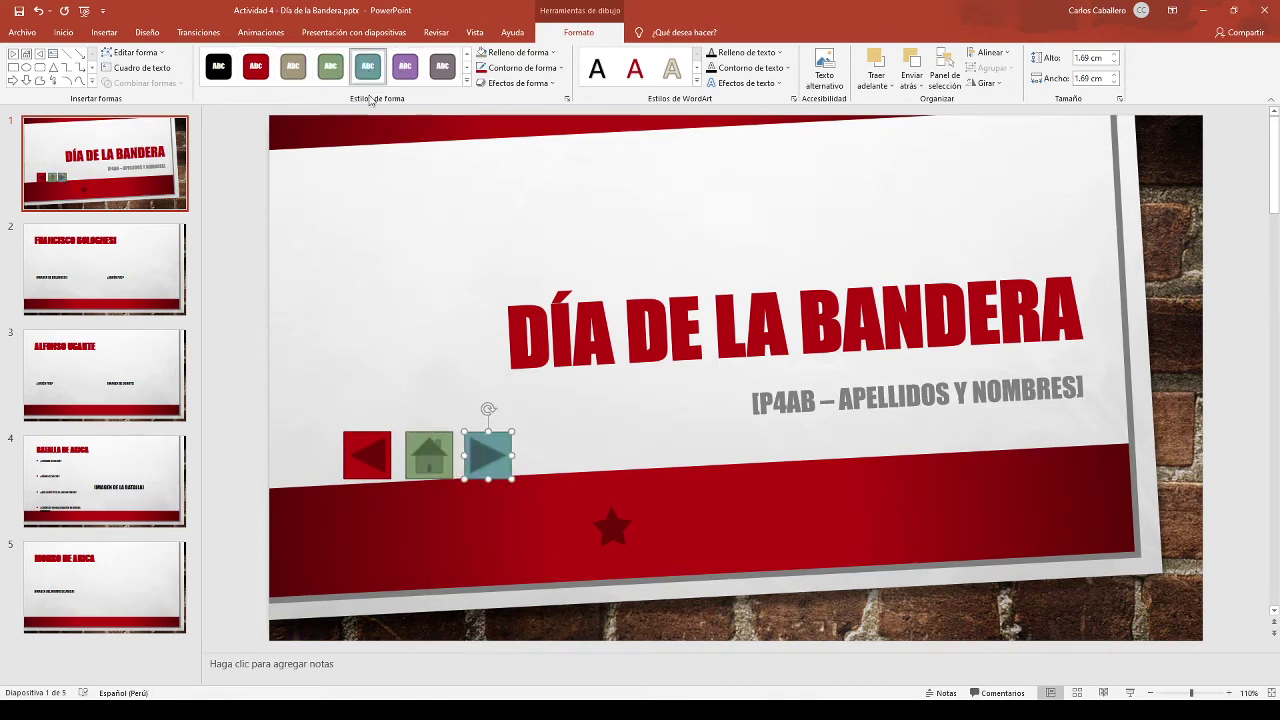
Nudge all three navigation buttons together slightly up and left.
click(330, 367)
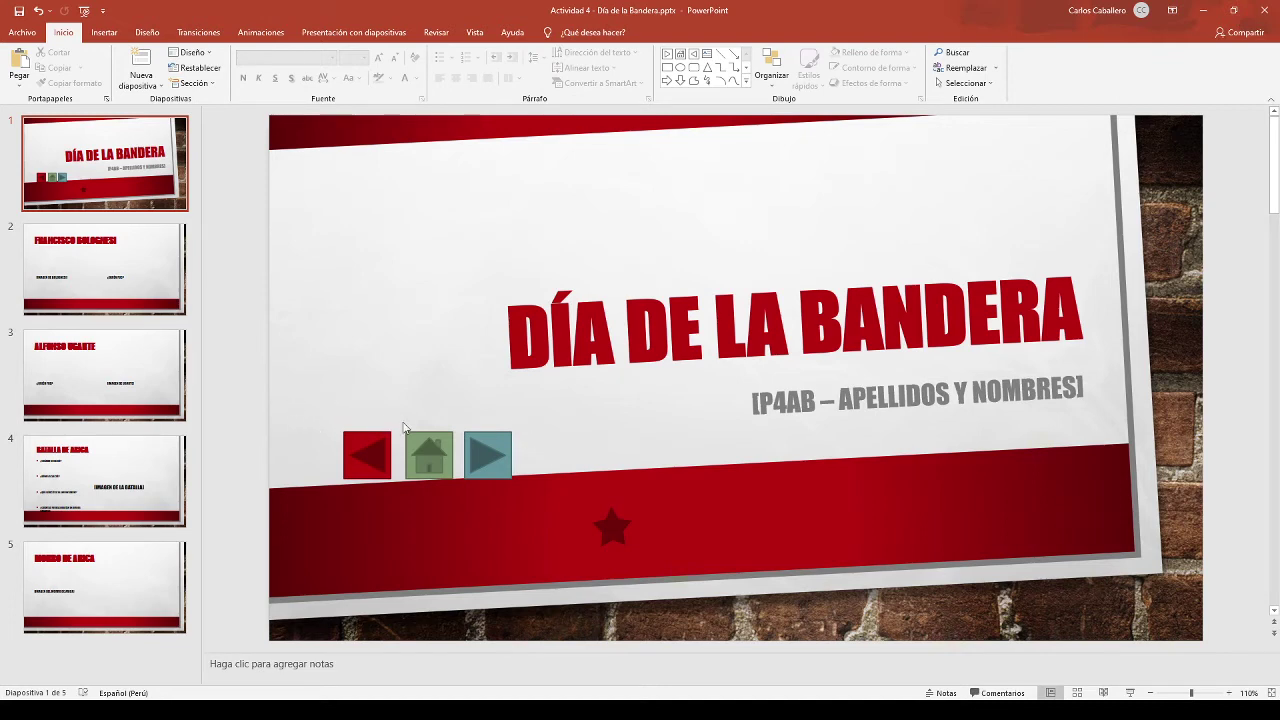
drag(303, 411, 535, 503)
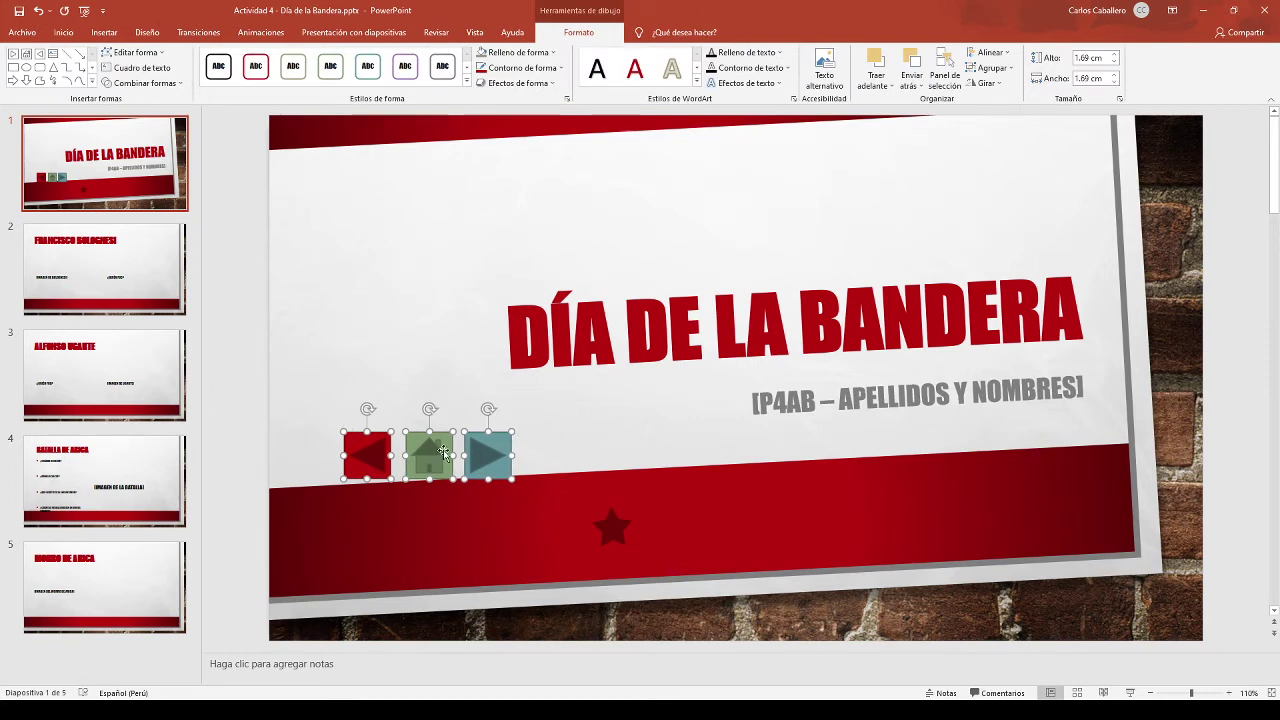
drag(443, 452, 416, 437)
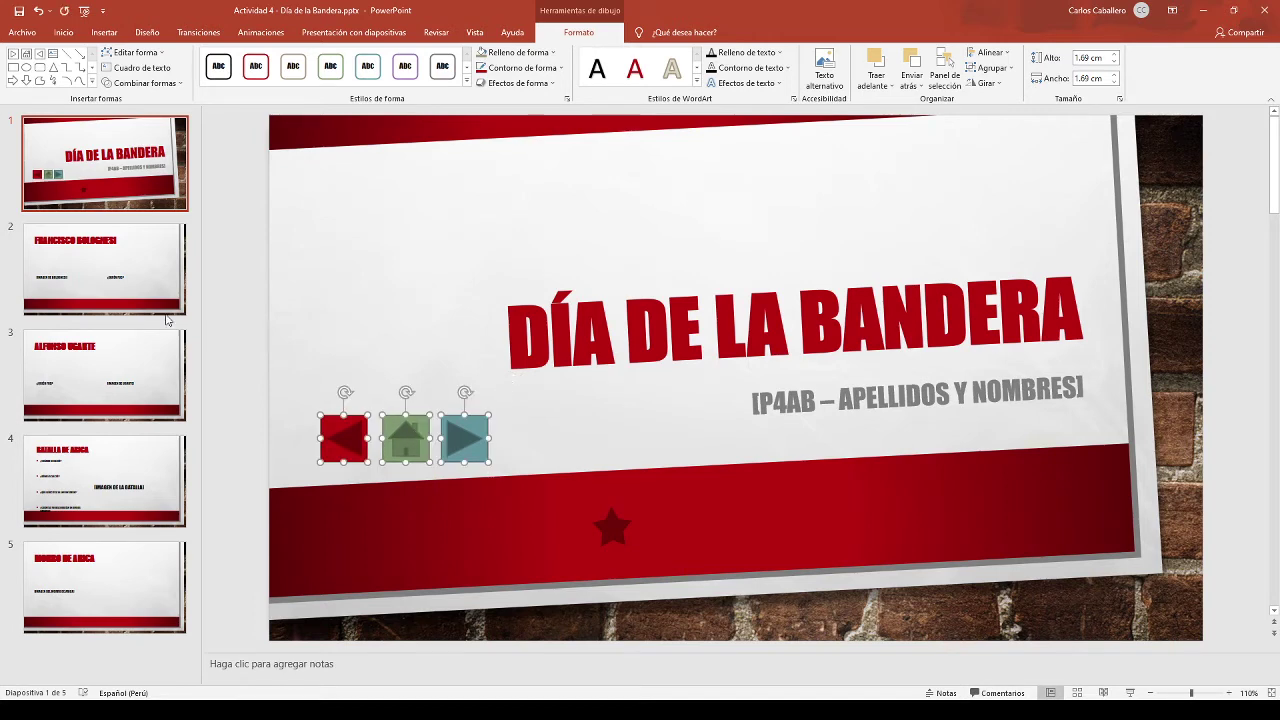
Paste the back, home and next buttons onto the Francisco Bolognesi slide's bottom red band.
click(135, 262)
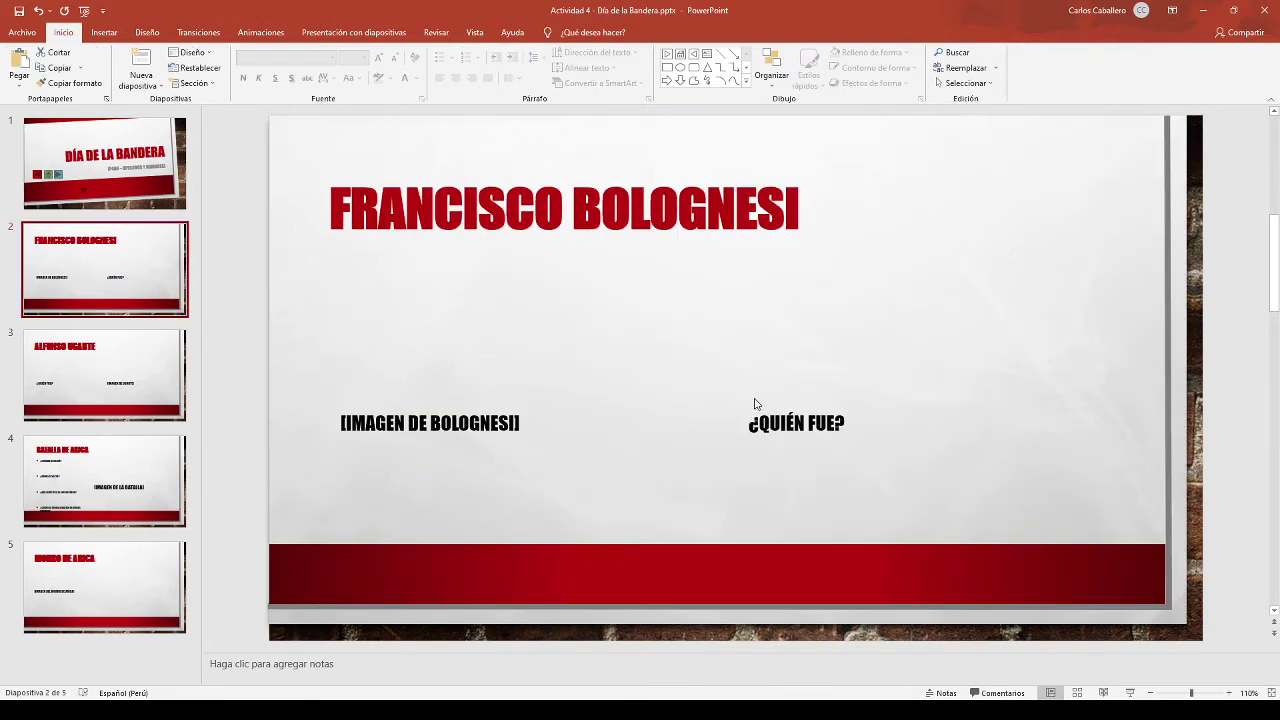
key(ctrl+v)
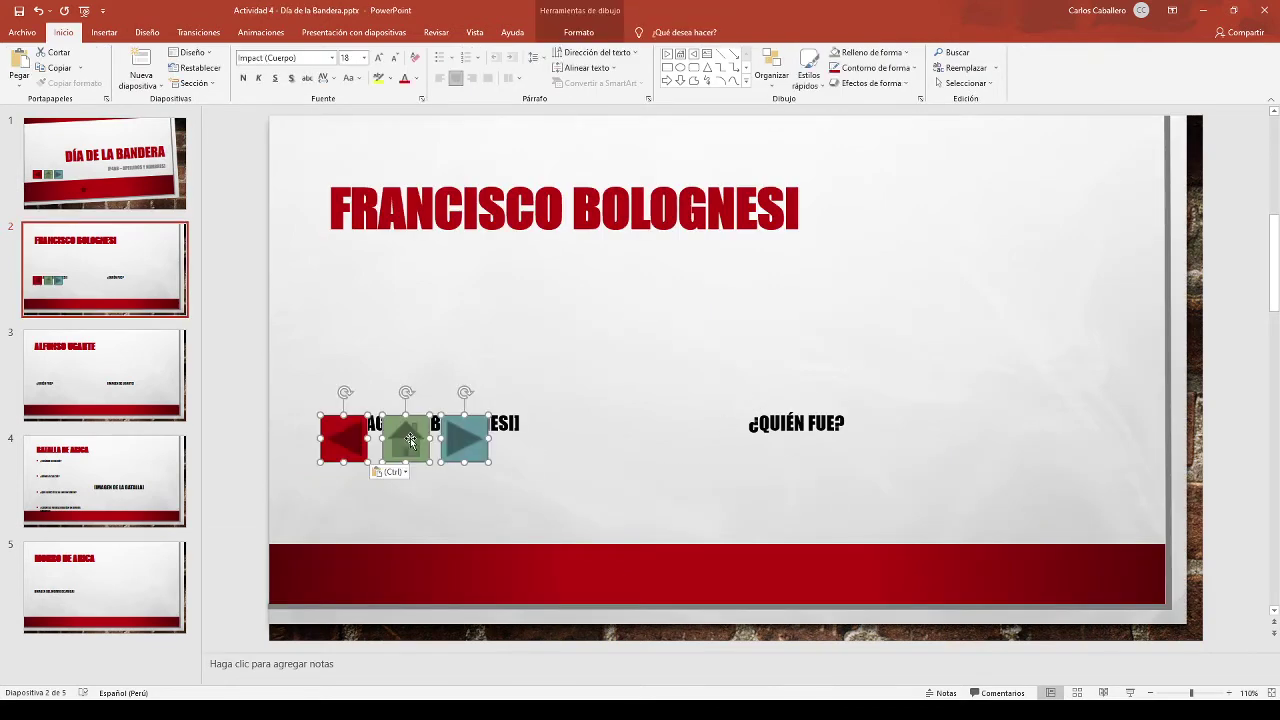
mouse_move(407, 440)
mouse_down()
mouse_move(712, 577)
mouse_move(703, 572)
mouse_up()
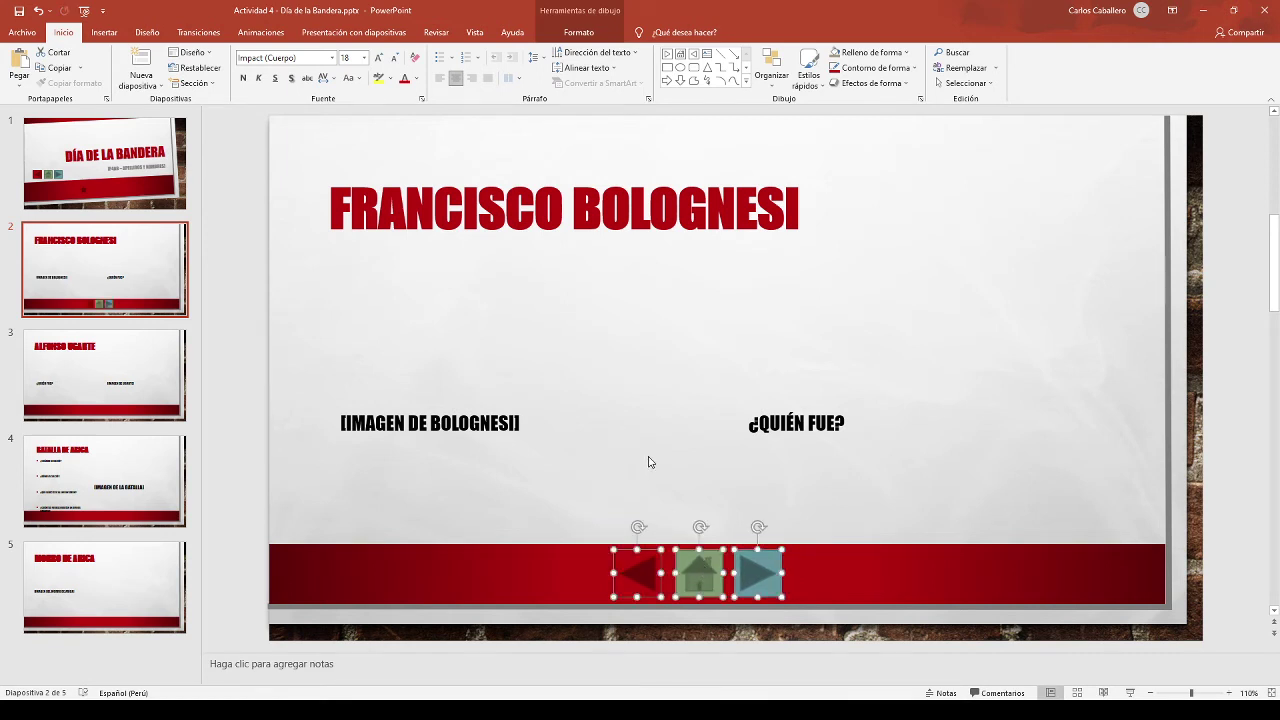
Paste the same buttons onto slides 3, 4 and 5, then return to the title slide.
click(110, 367)
key(ctrl+v)
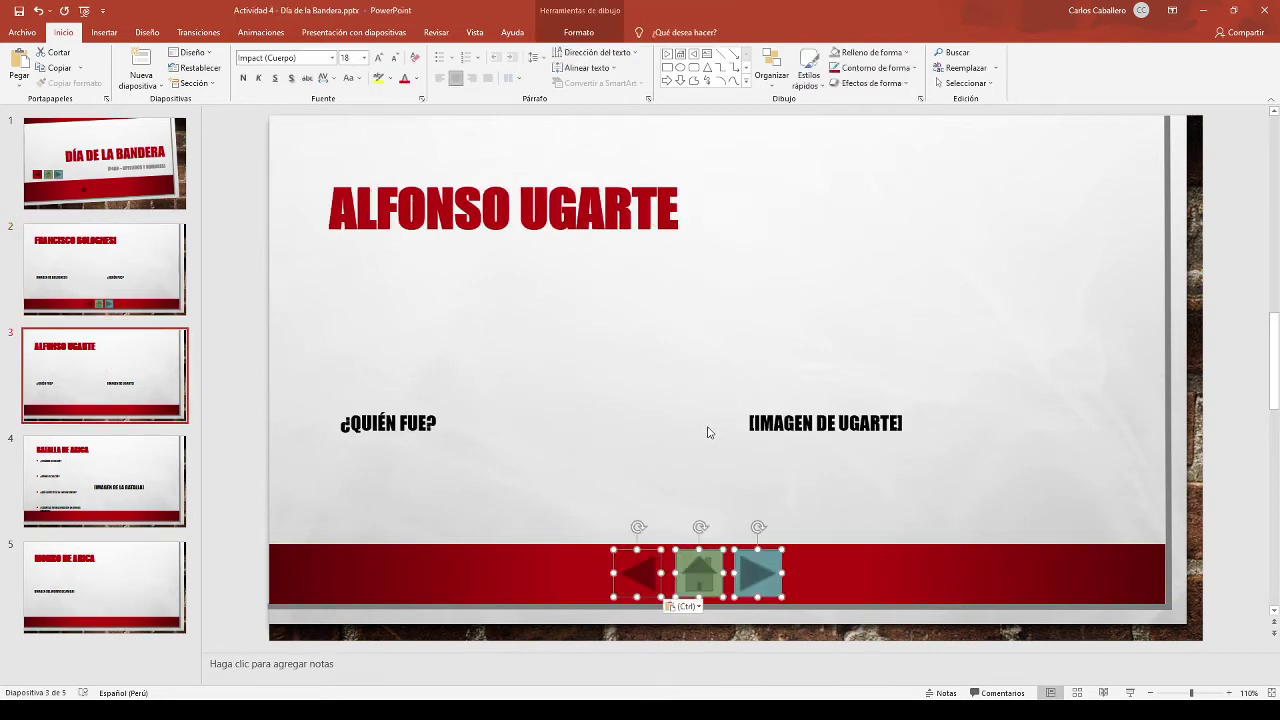
click(100, 475)
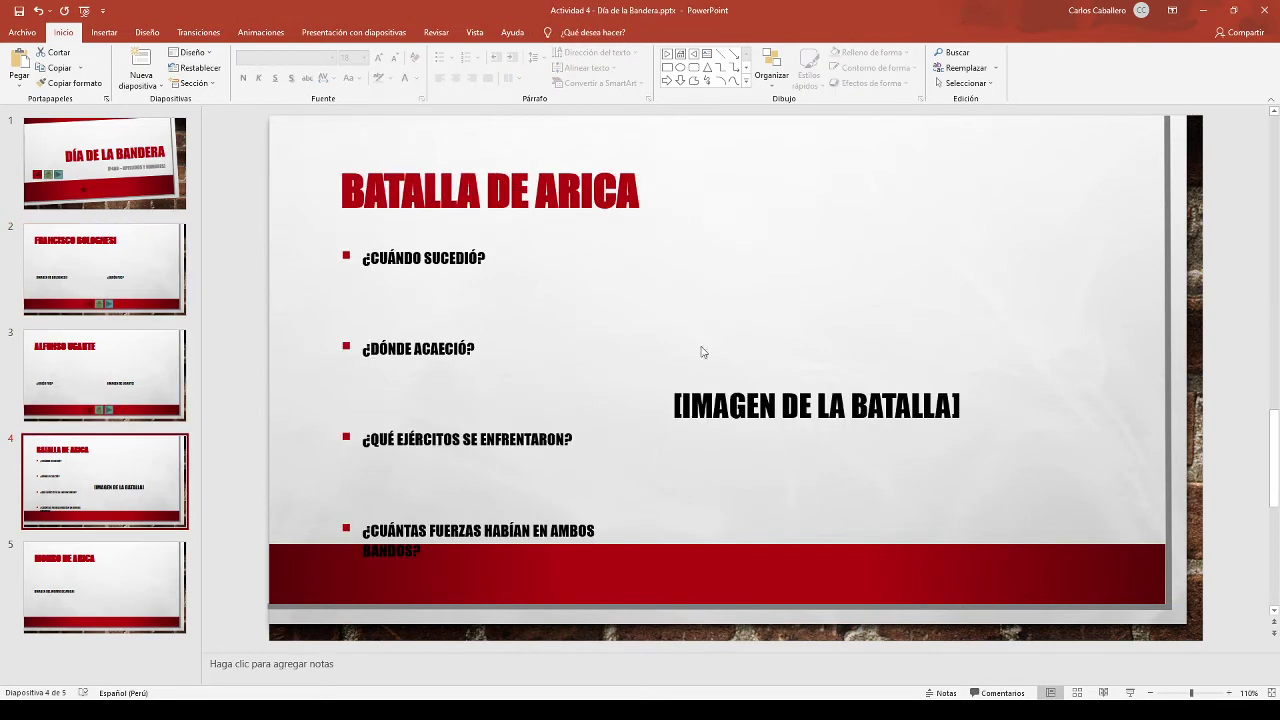
key(ctrl+v)
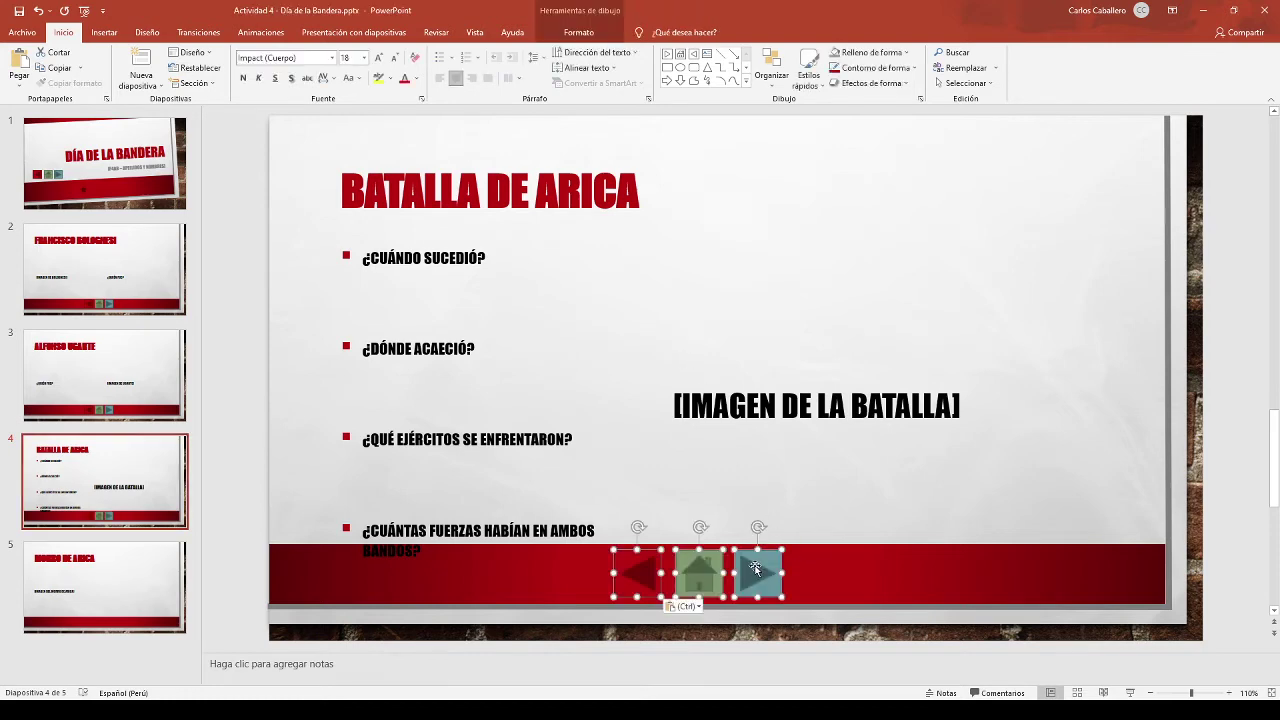
click(105, 588)
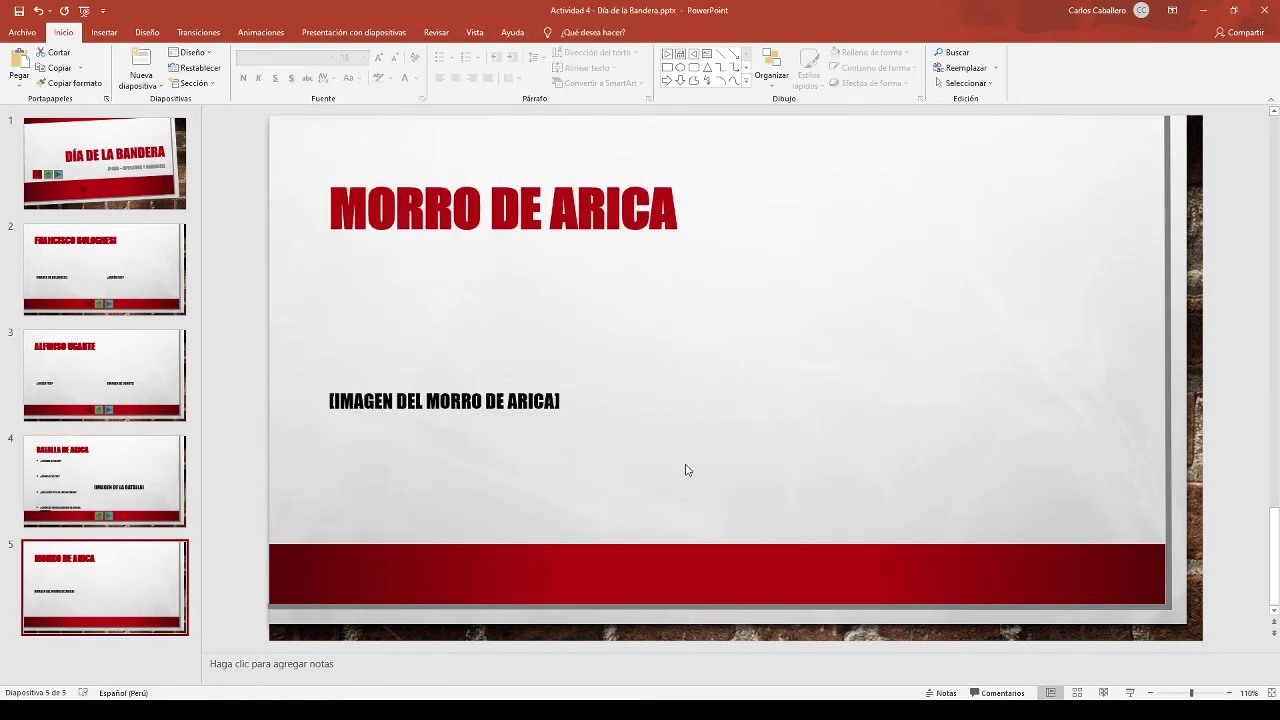
key(ctrl+v)
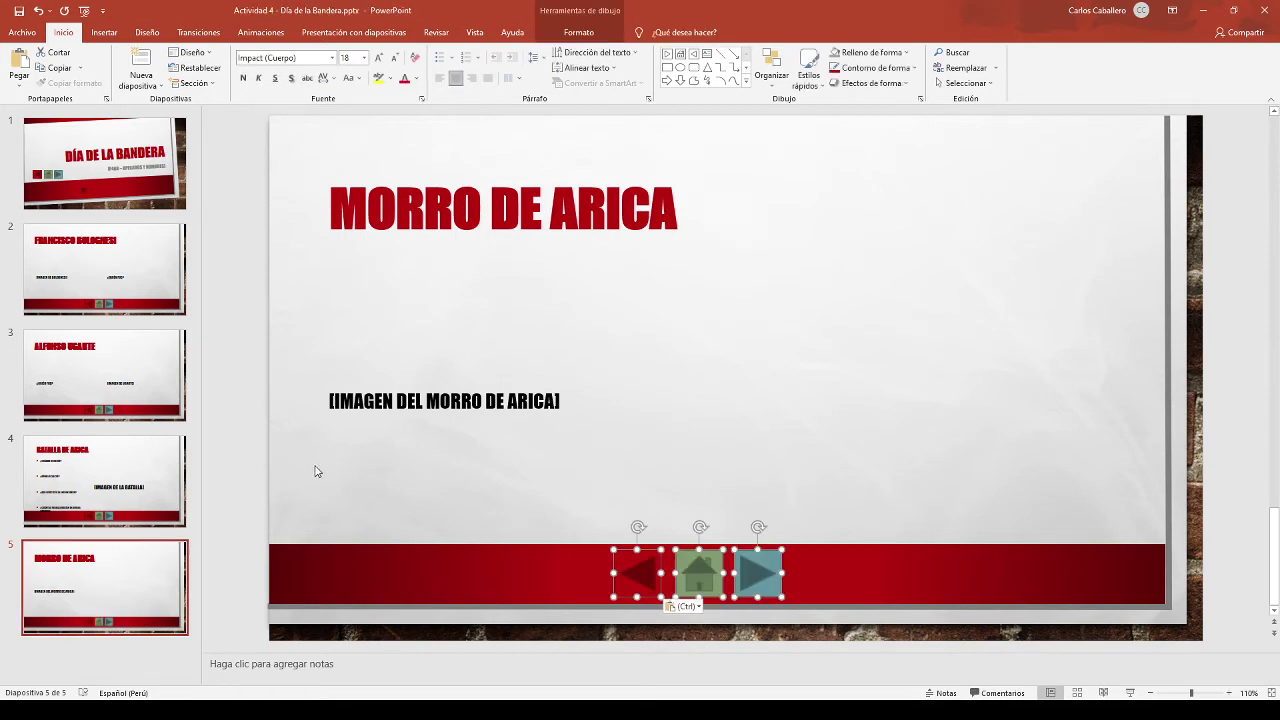
click(289, 405)
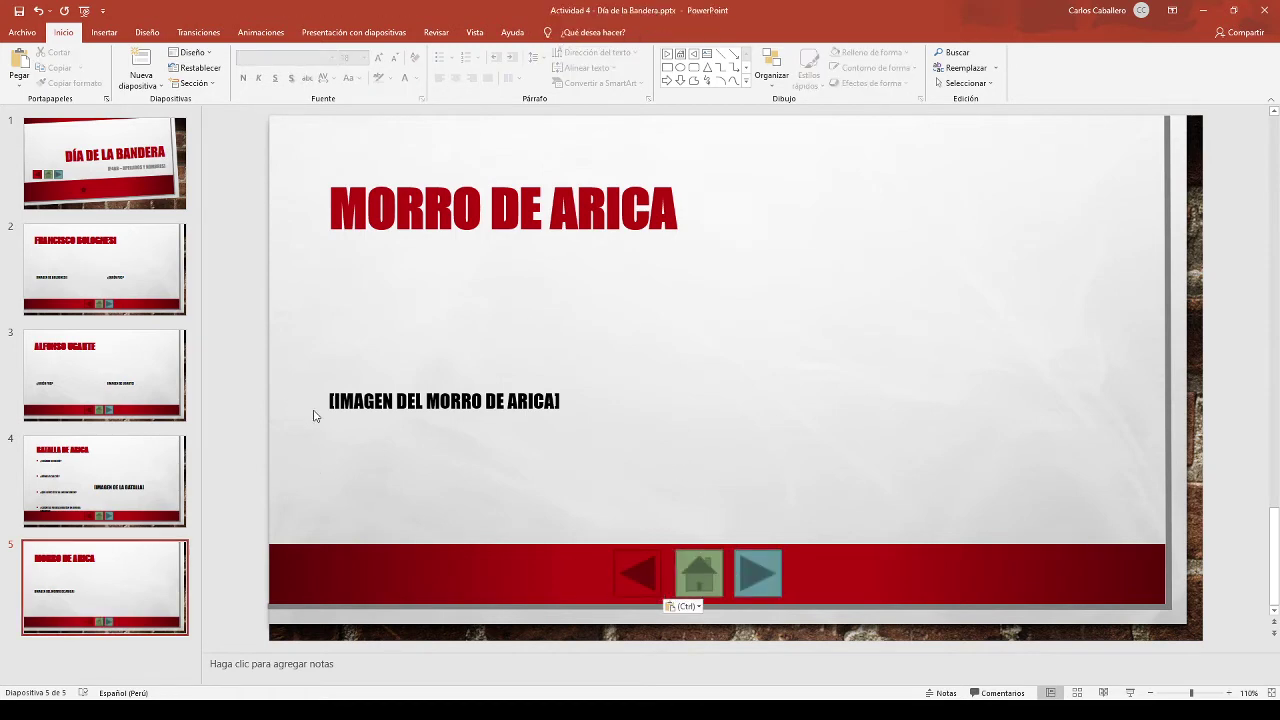
click(92, 183)
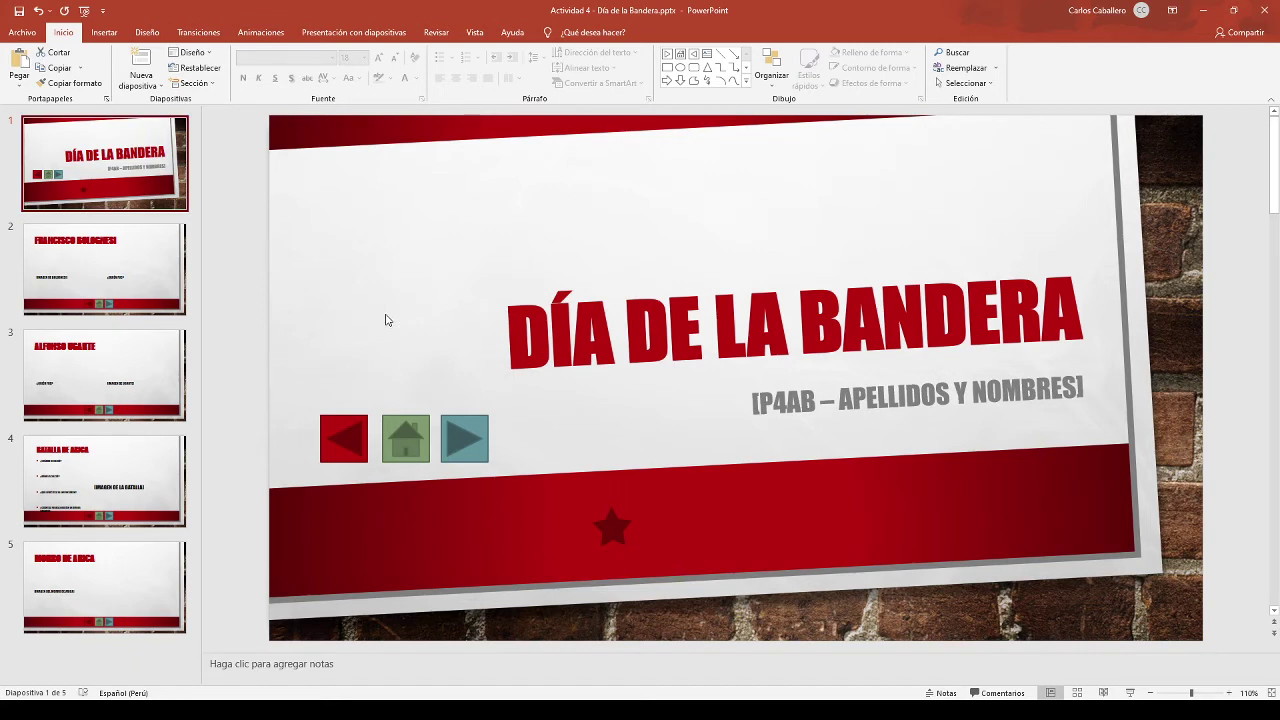
Delete the red back arrow from the title slide.
click(374, 268)
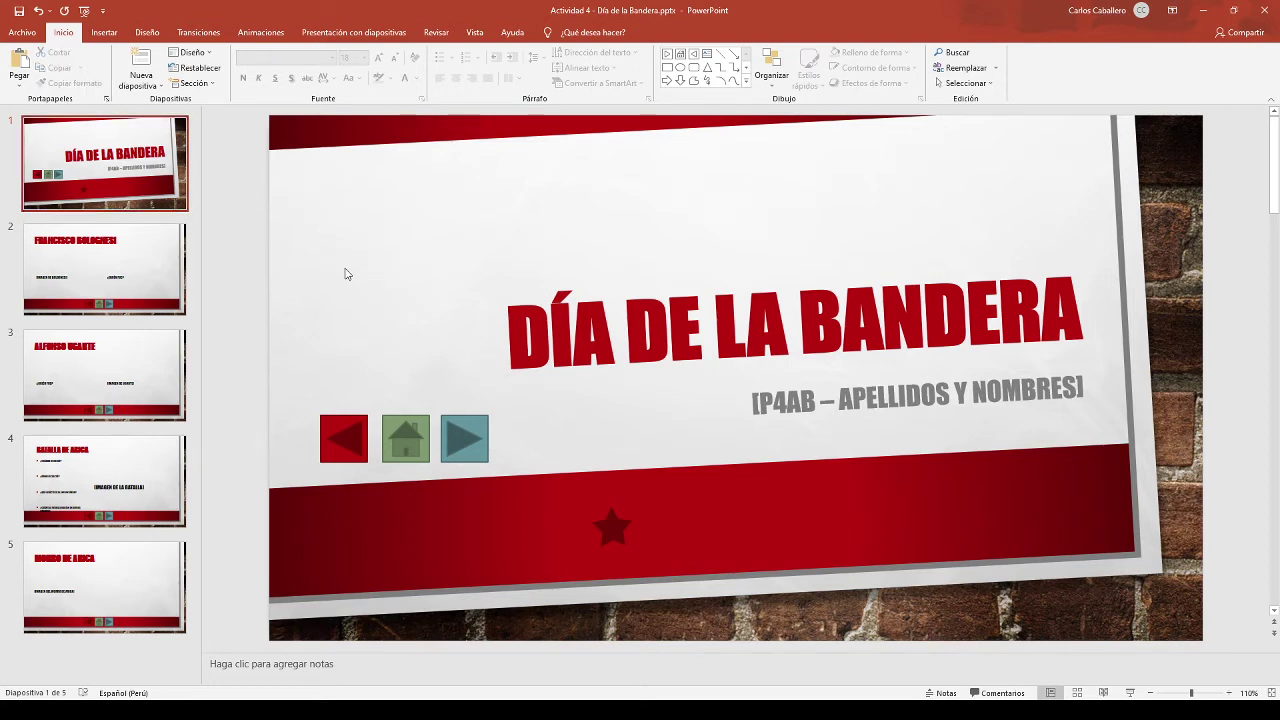
click(355, 432)
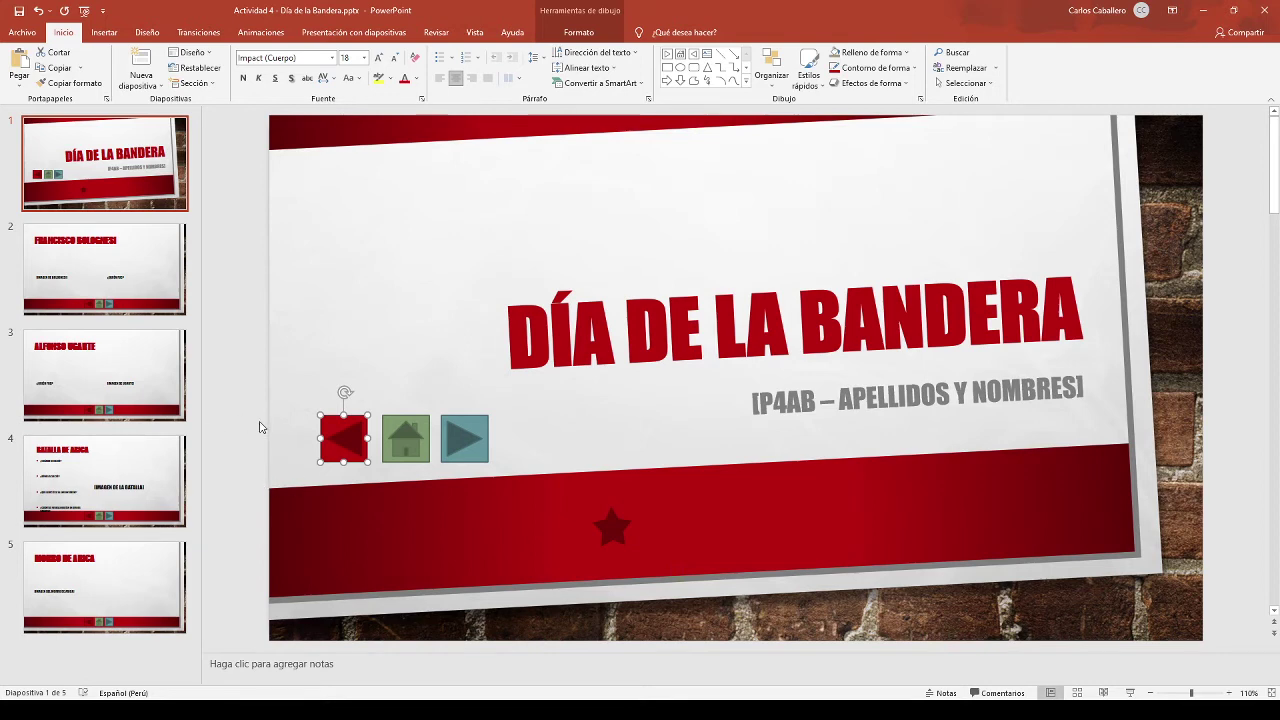
key(Delete)
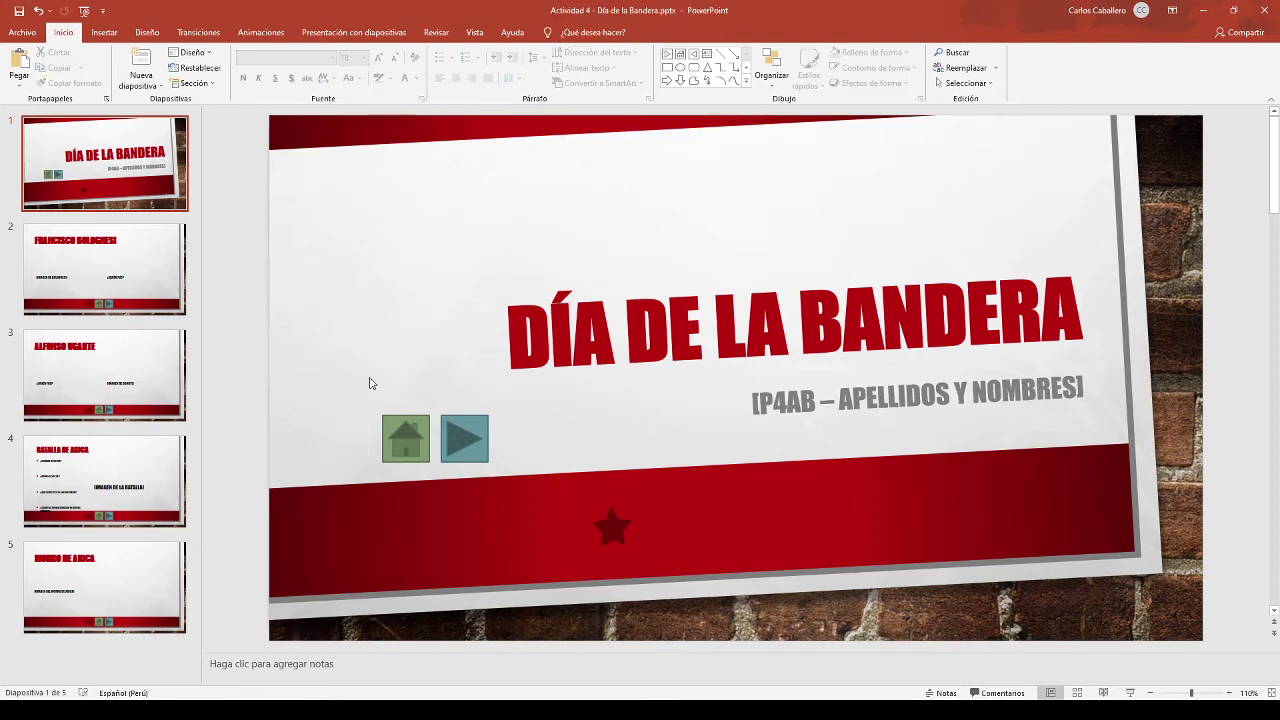
Delete the blue next arrow from the final Morro de Arica slide.
click(125, 284)
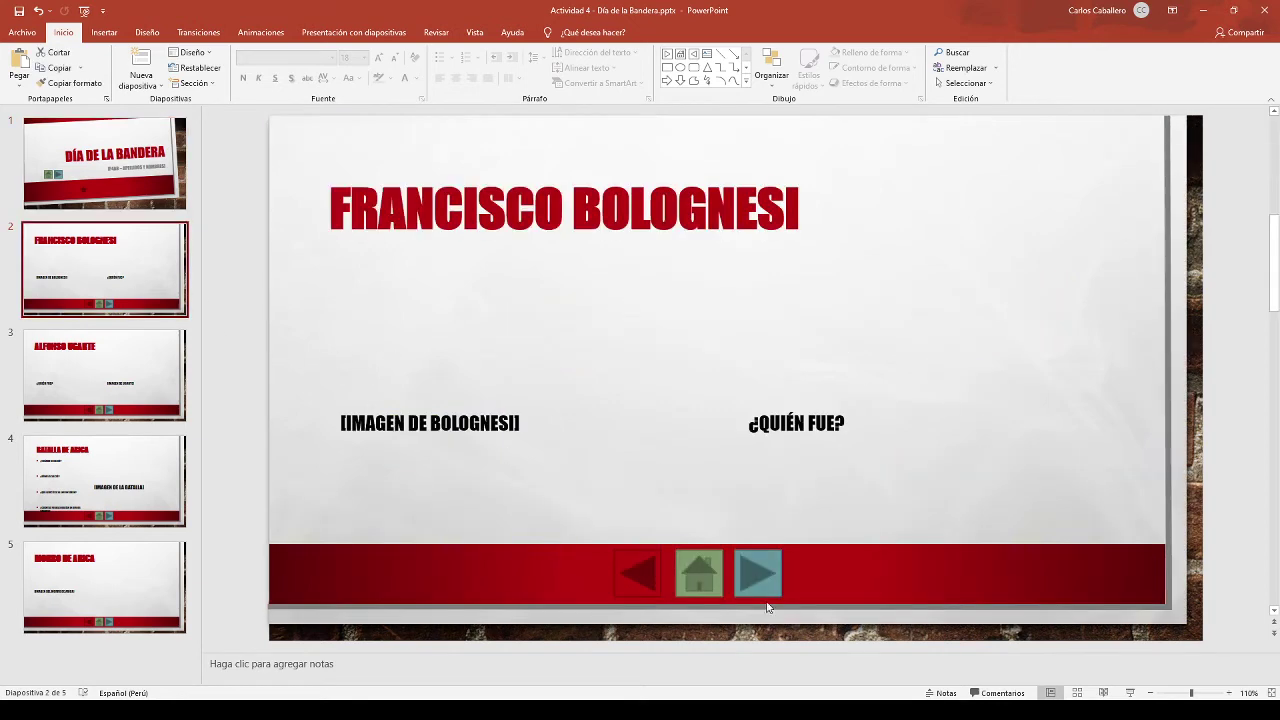
key(Down)
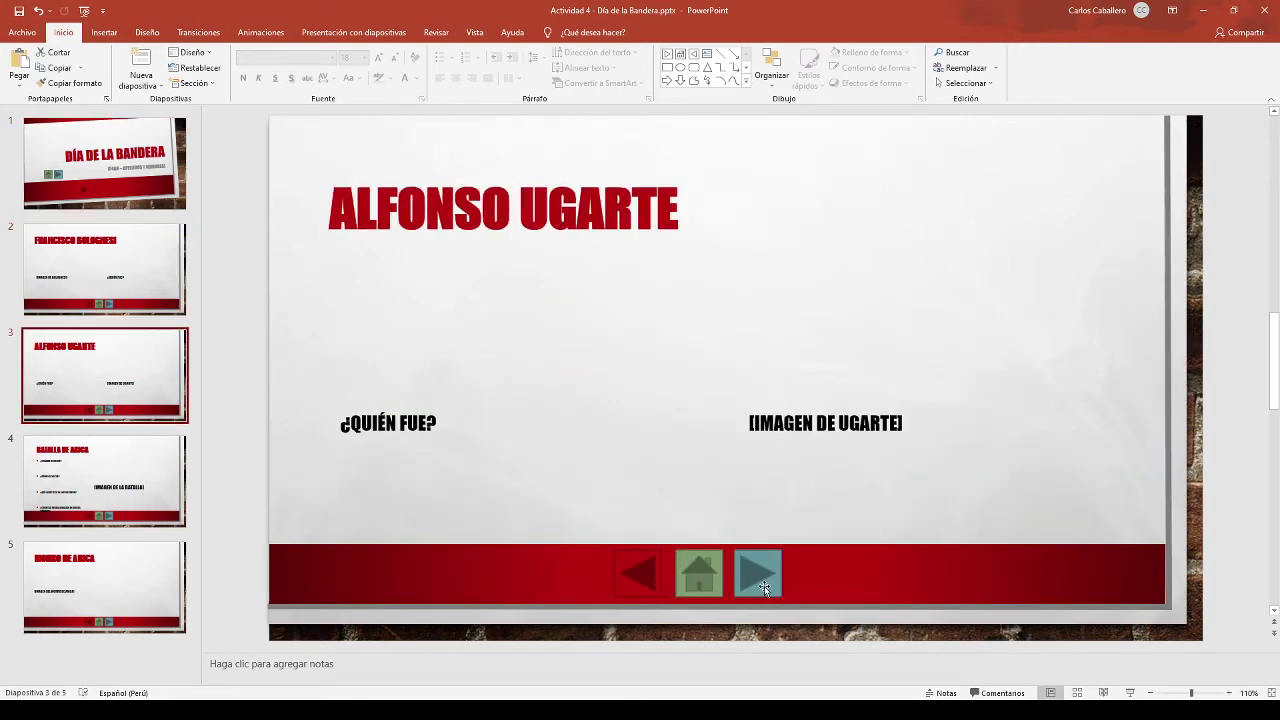
click(122, 476)
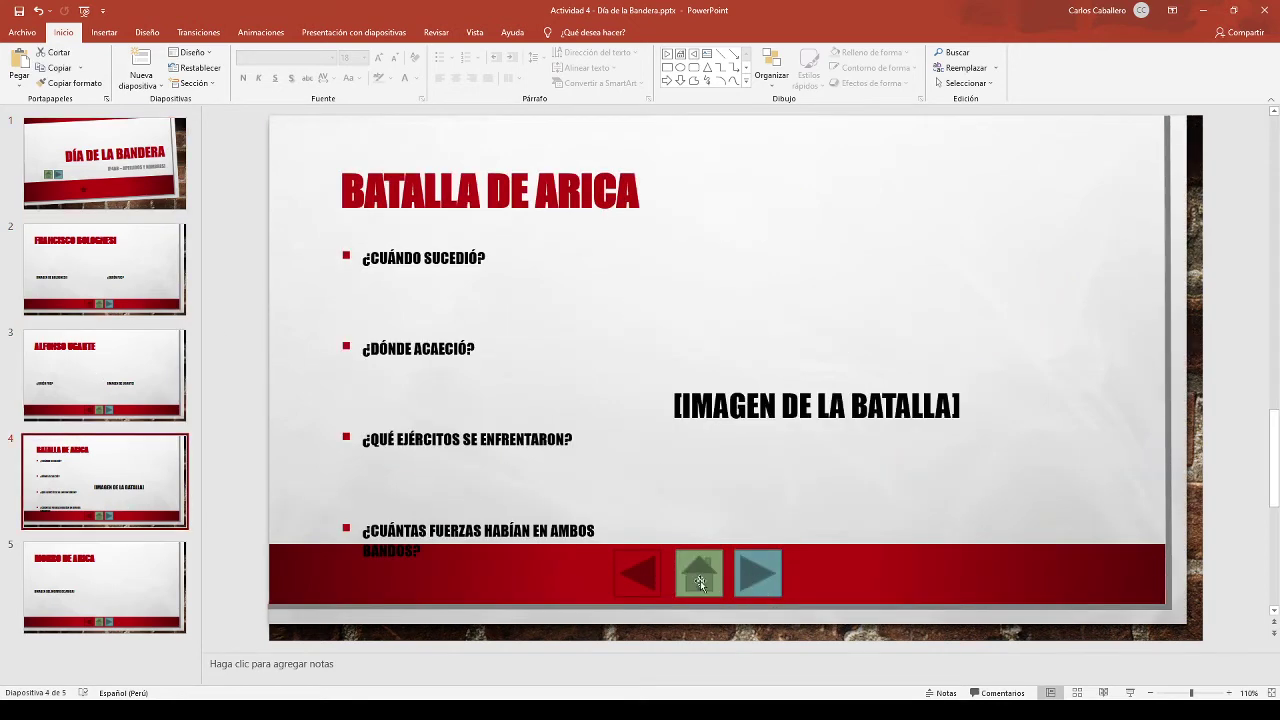
click(145, 572)
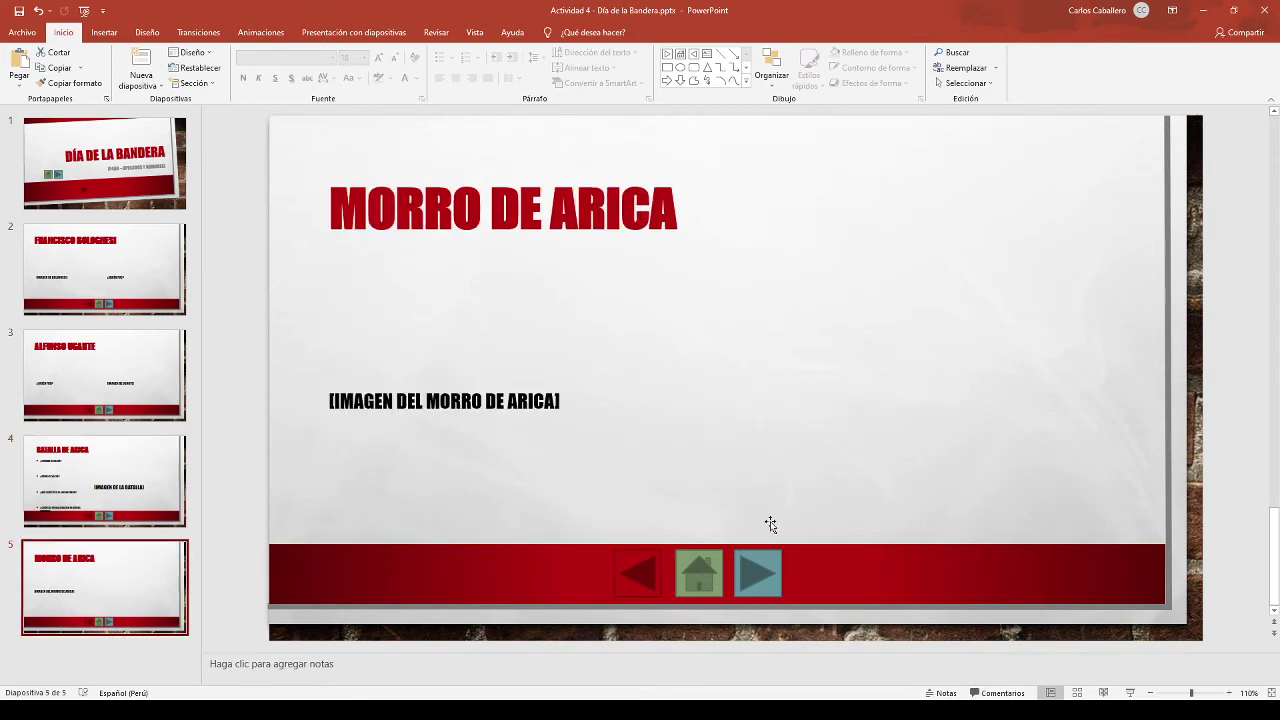
click(757, 579)
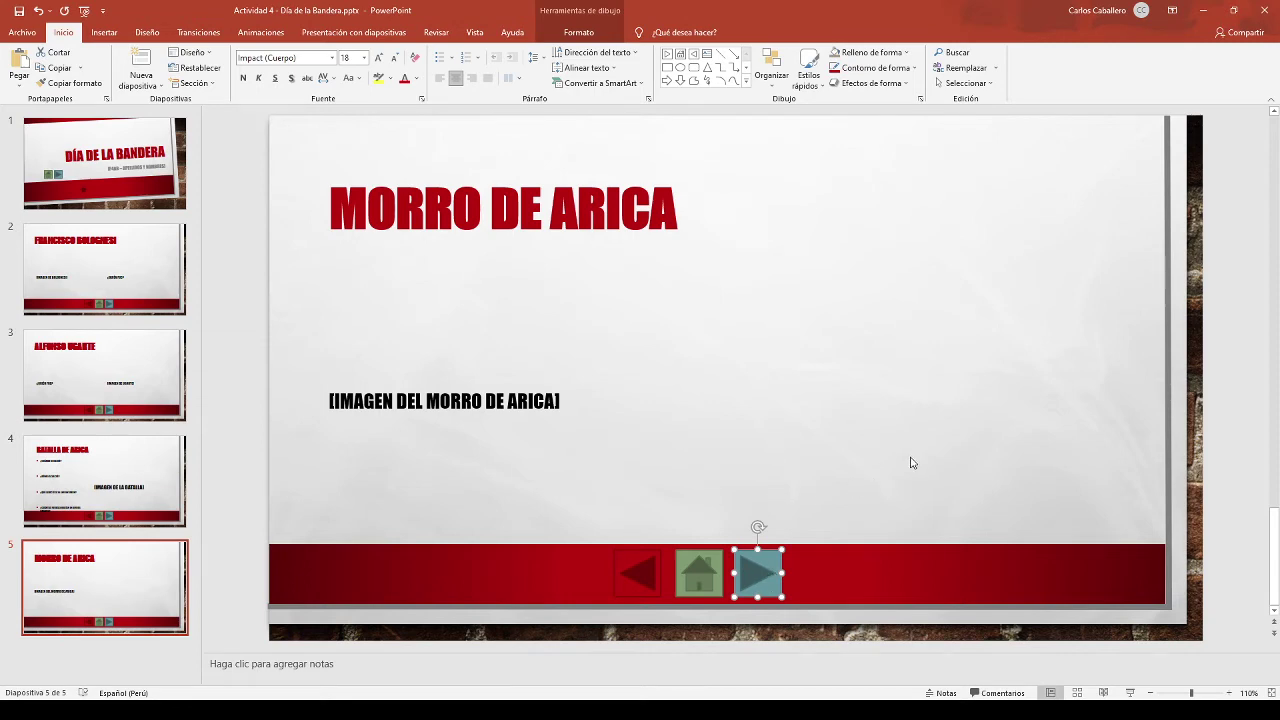
key(Delete)
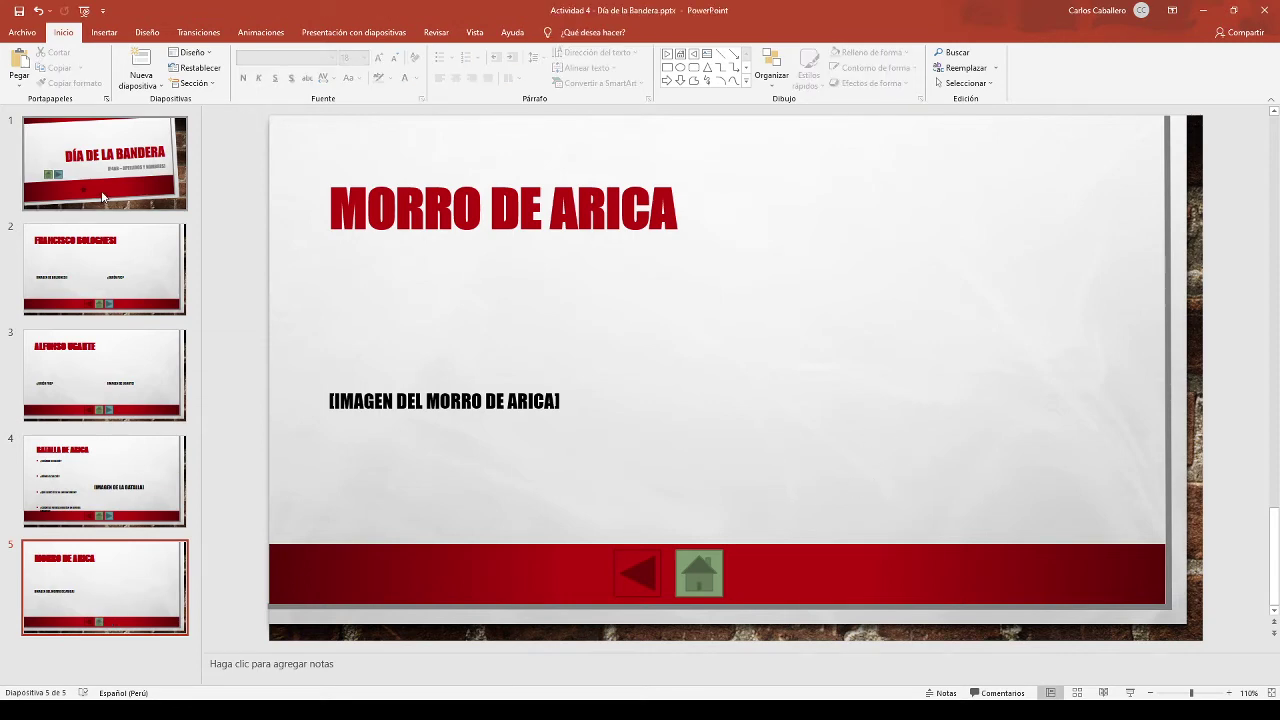
click(86, 171)
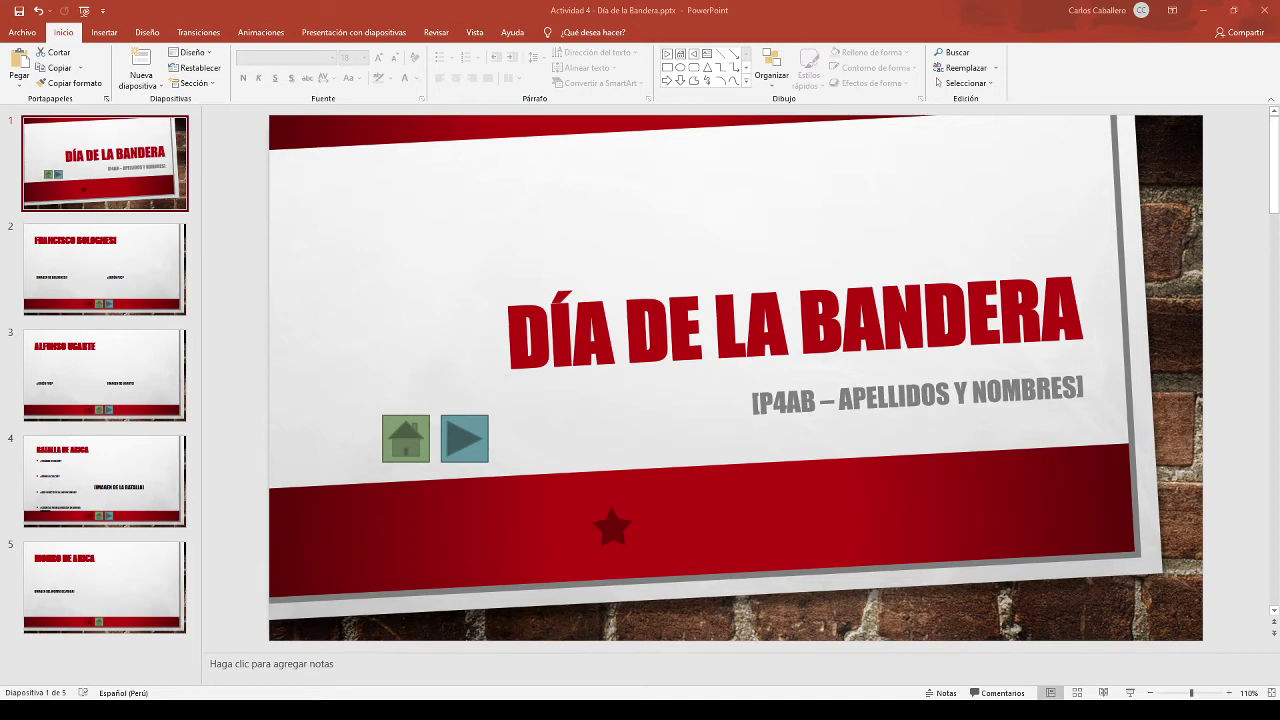
click(116, 578)
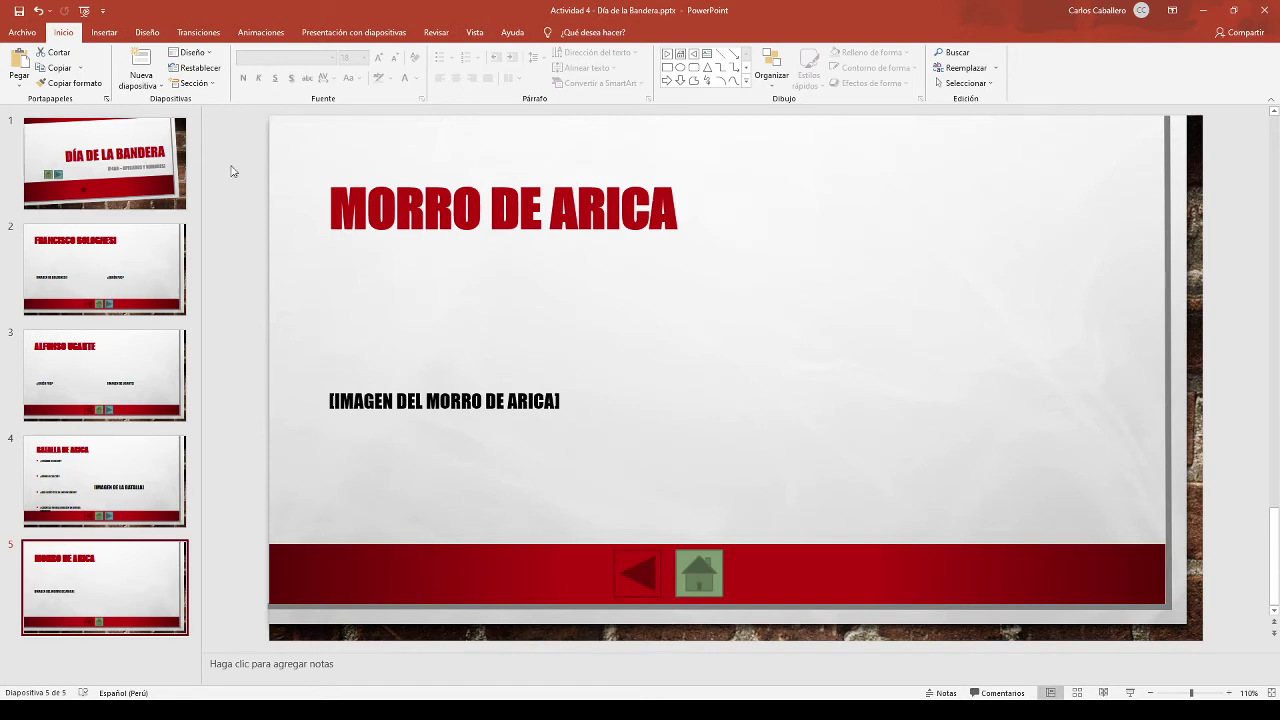
click(107, 34)
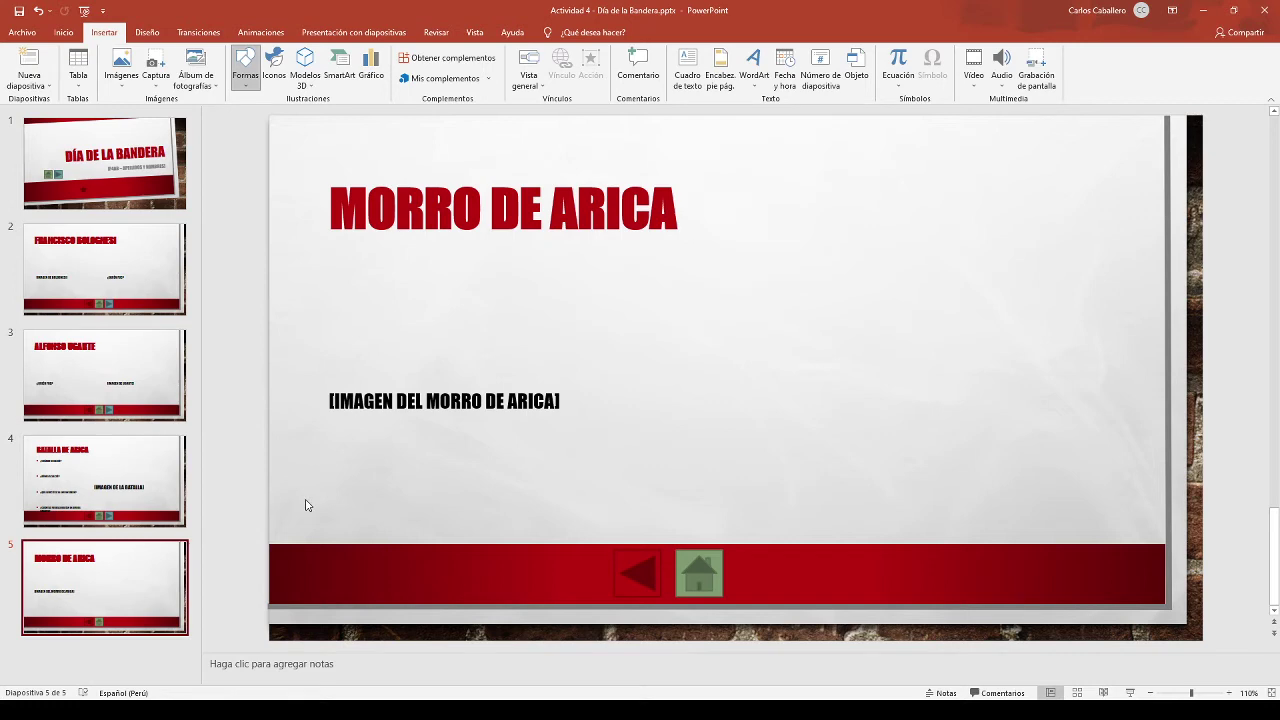
Draw an Información action button at the bottom-right end of the Morro de Arica red band.
click(306, 505)
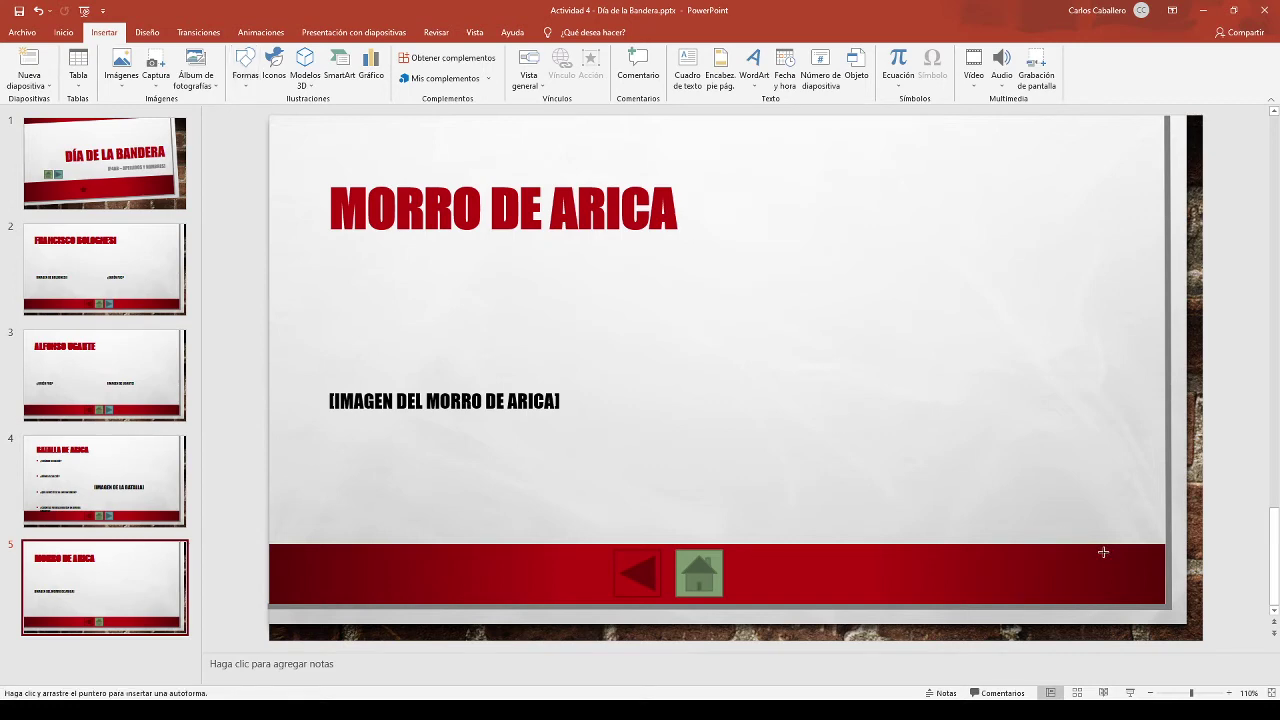
drag(1109, 553, 1144, 598)
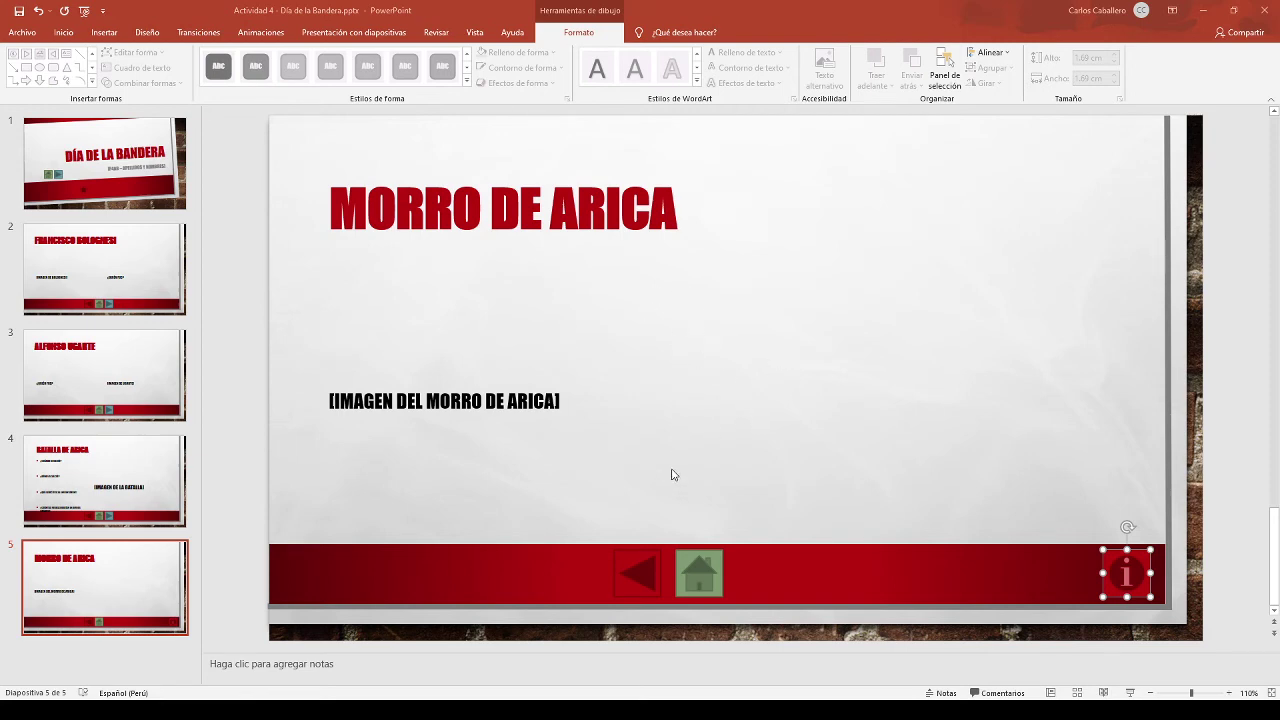
Copy the info button and paste it onto the Alfonso Ugarte and Francisco Bolognesi slides.
click(1013, 533)
click(1115, 578)
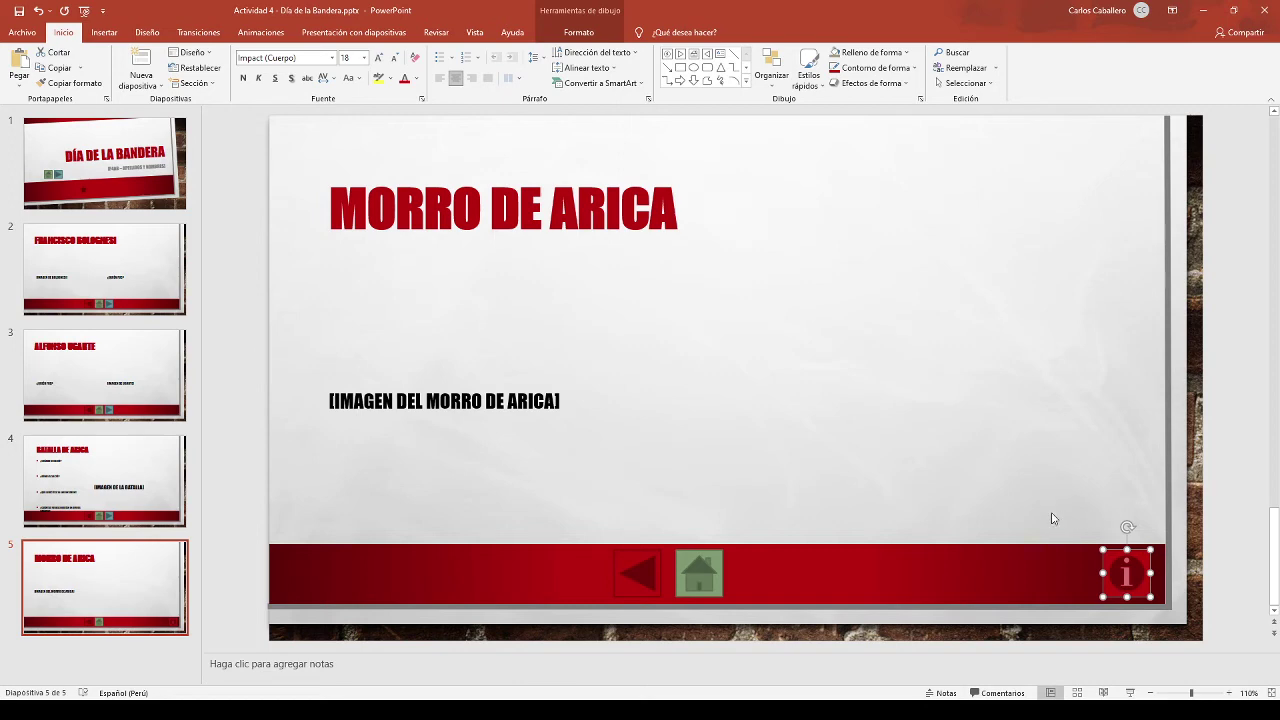
click(108, 474)
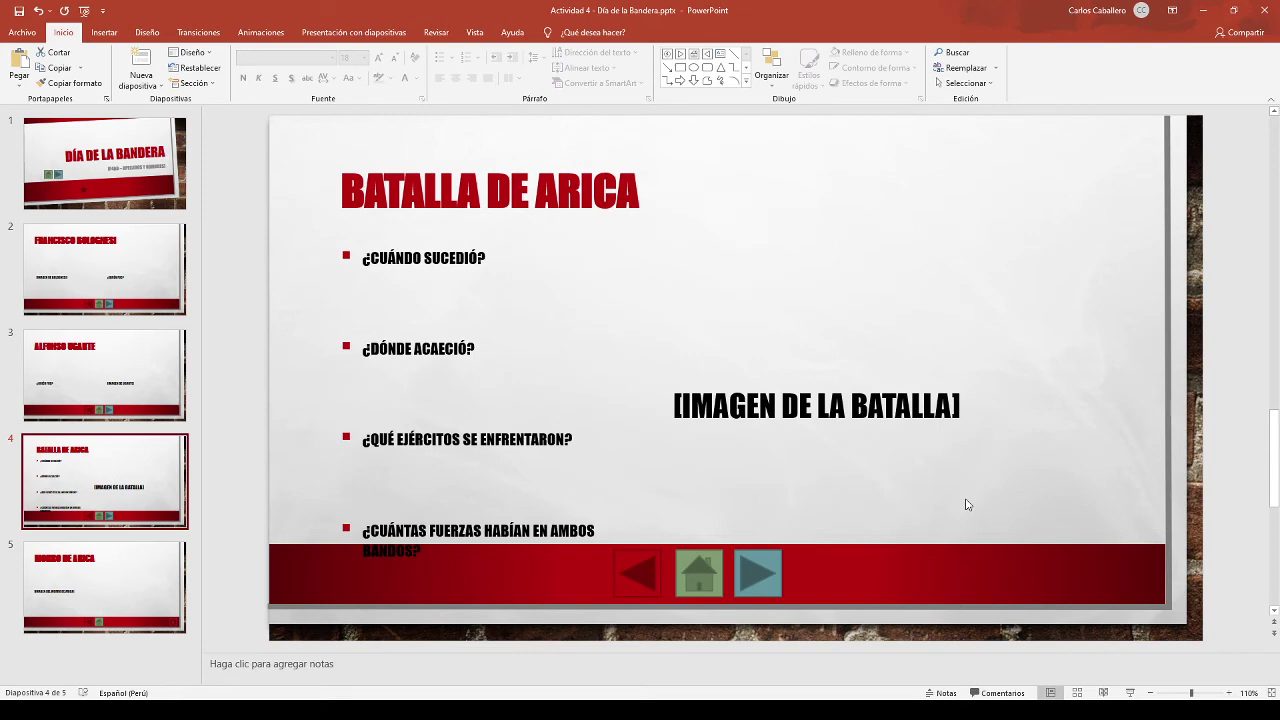
key(Tab)
click(145, 378)
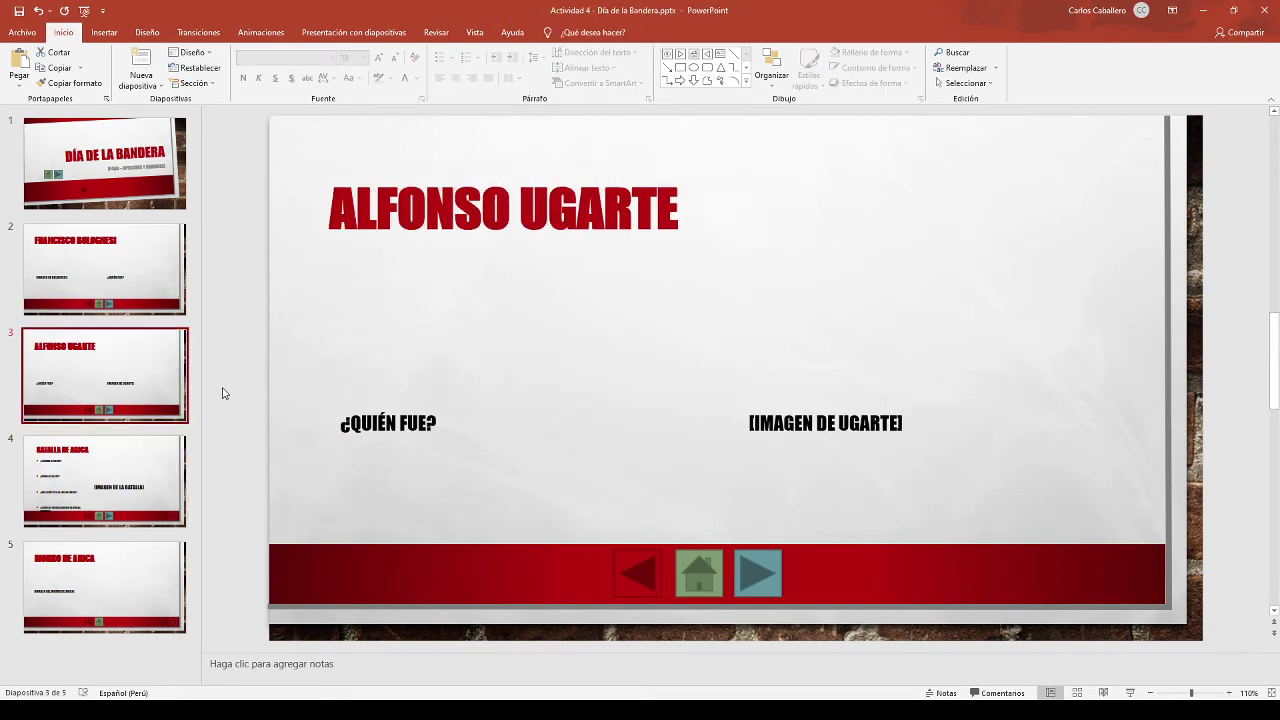
key(ctrl+v)
key(Page_Up)
key(ctrl+v)
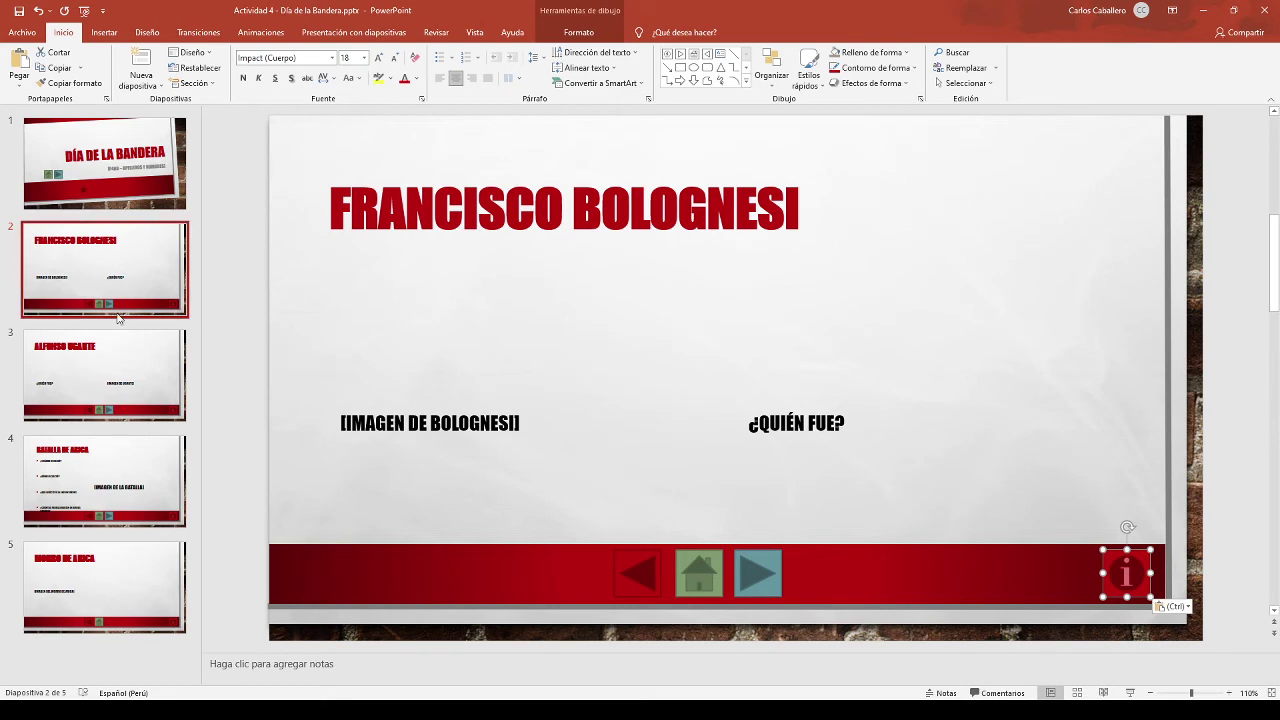
Check slides 3–5, then select the pasted info button on the Francisco Bolognesi slide.
click(137, 389)
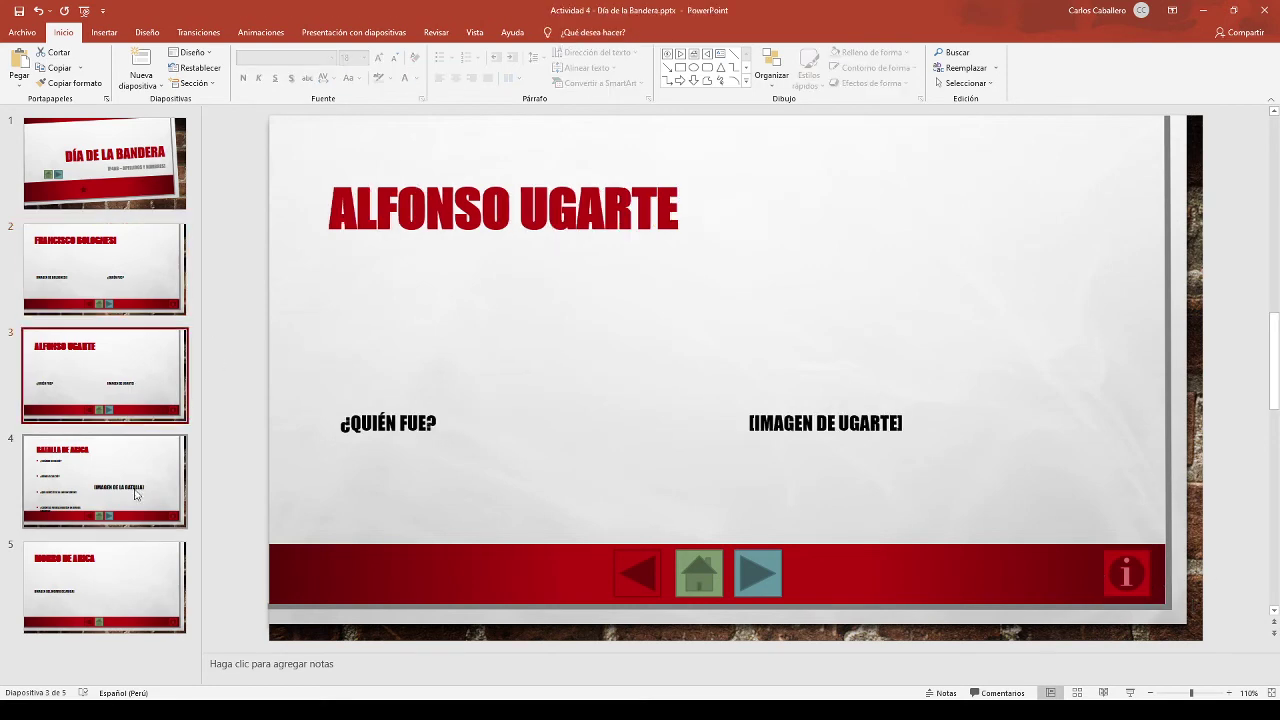
click(137, 495)
click(140, 591)
click(121, 265)
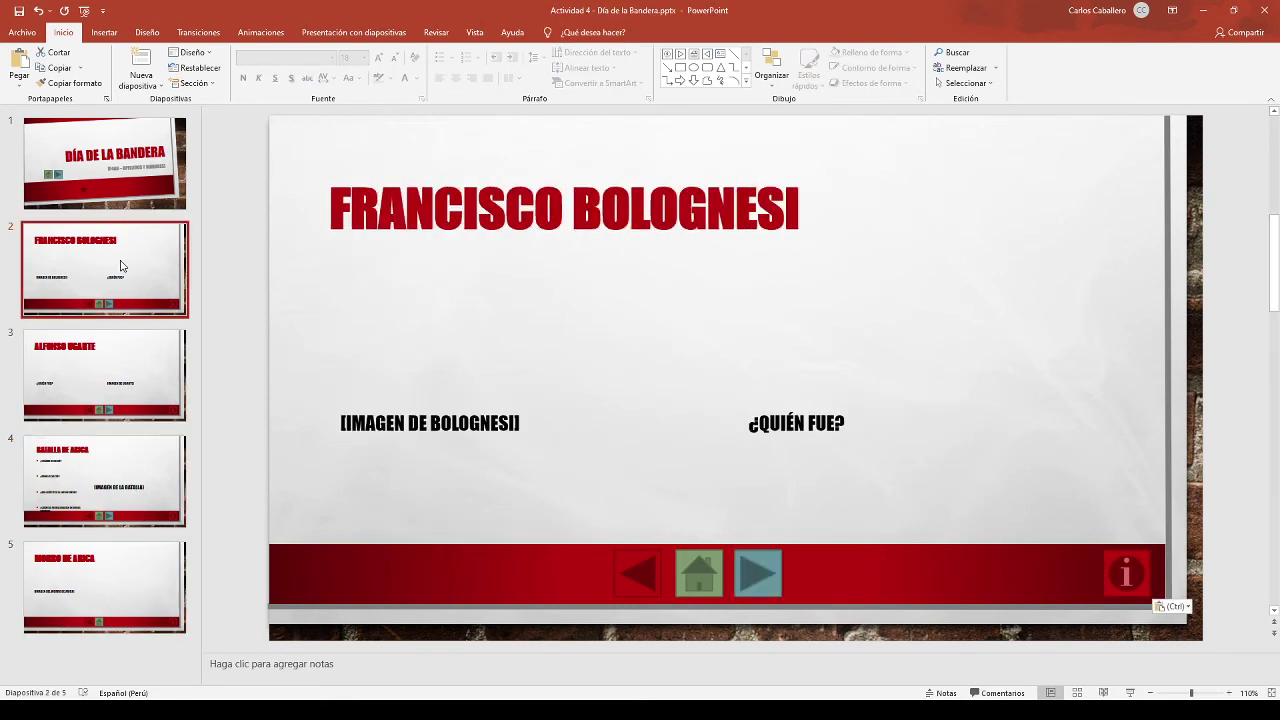
click(1128, 557)
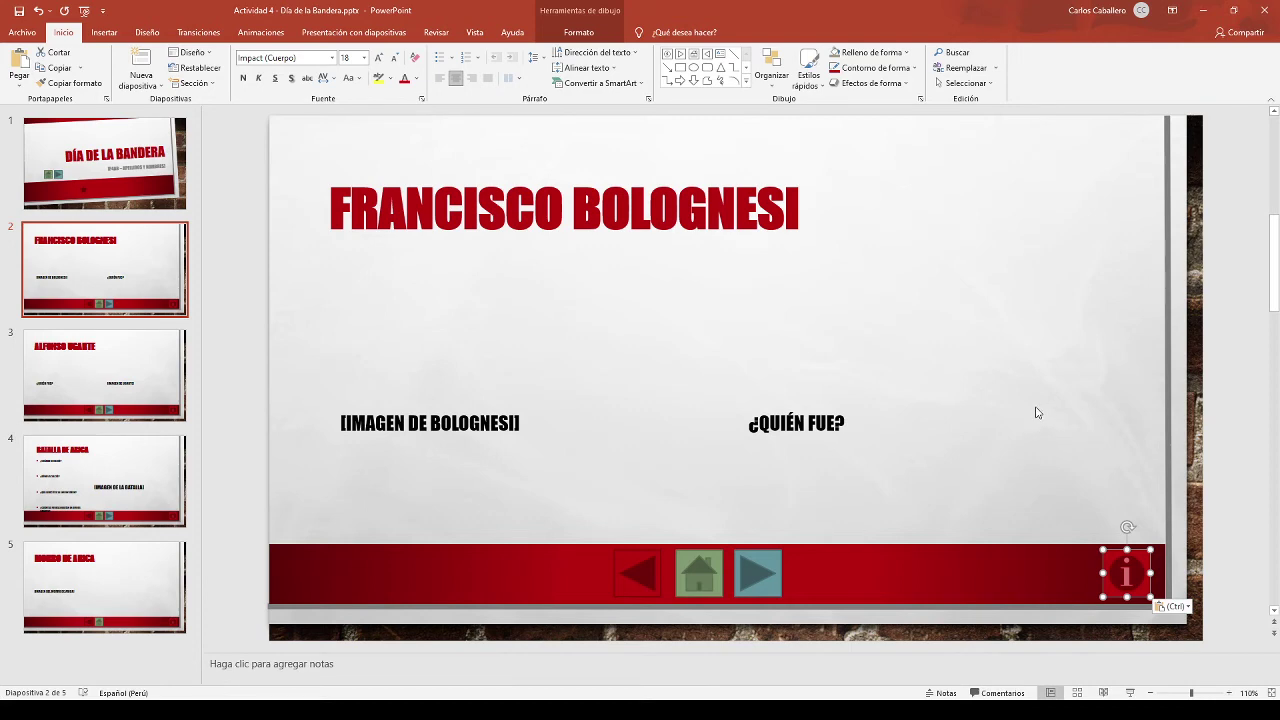
click(707, 281)
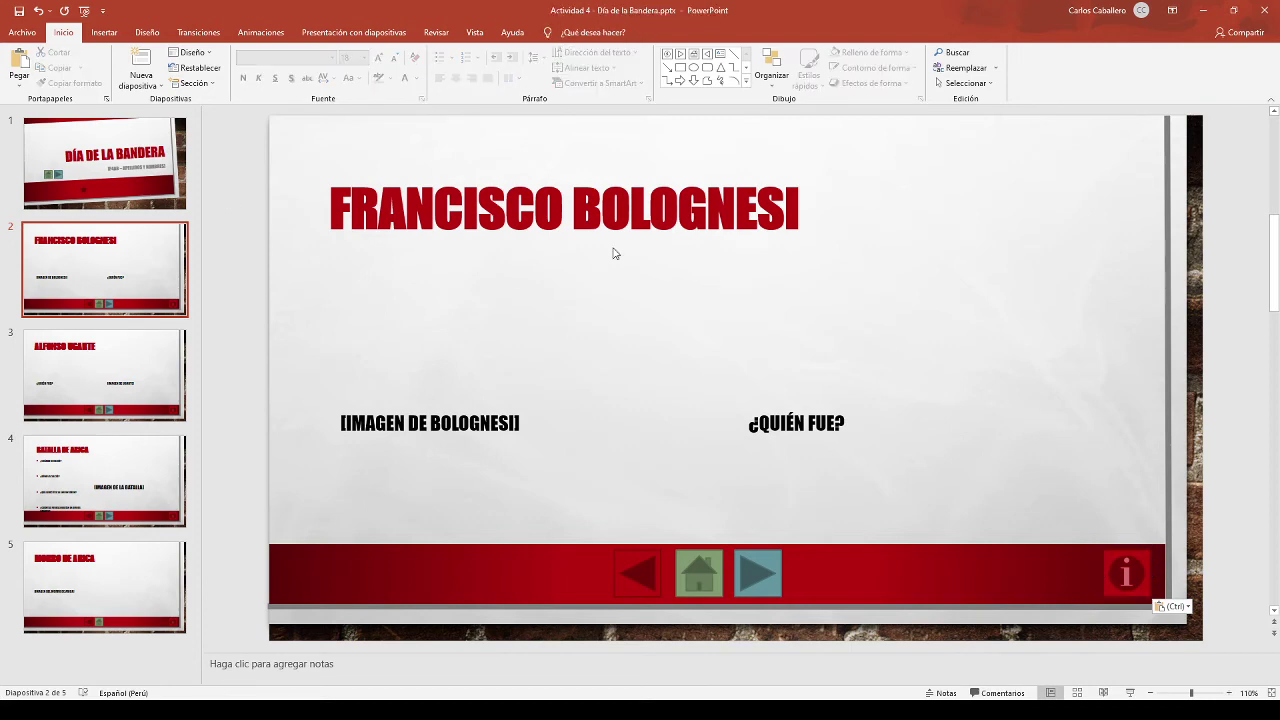
click(145, 258)
click(1125, 571)
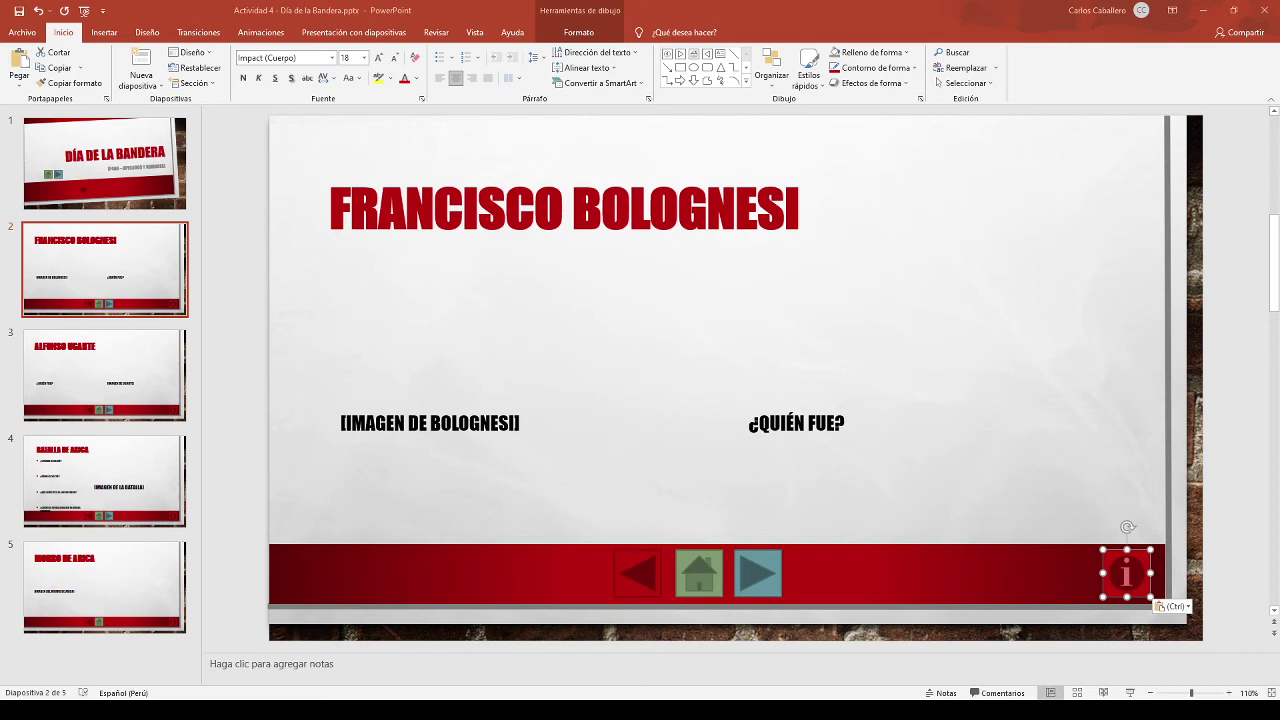
Configure the click action of the Francisco Bolognesi info button in the Acción settings.
key(Escape)
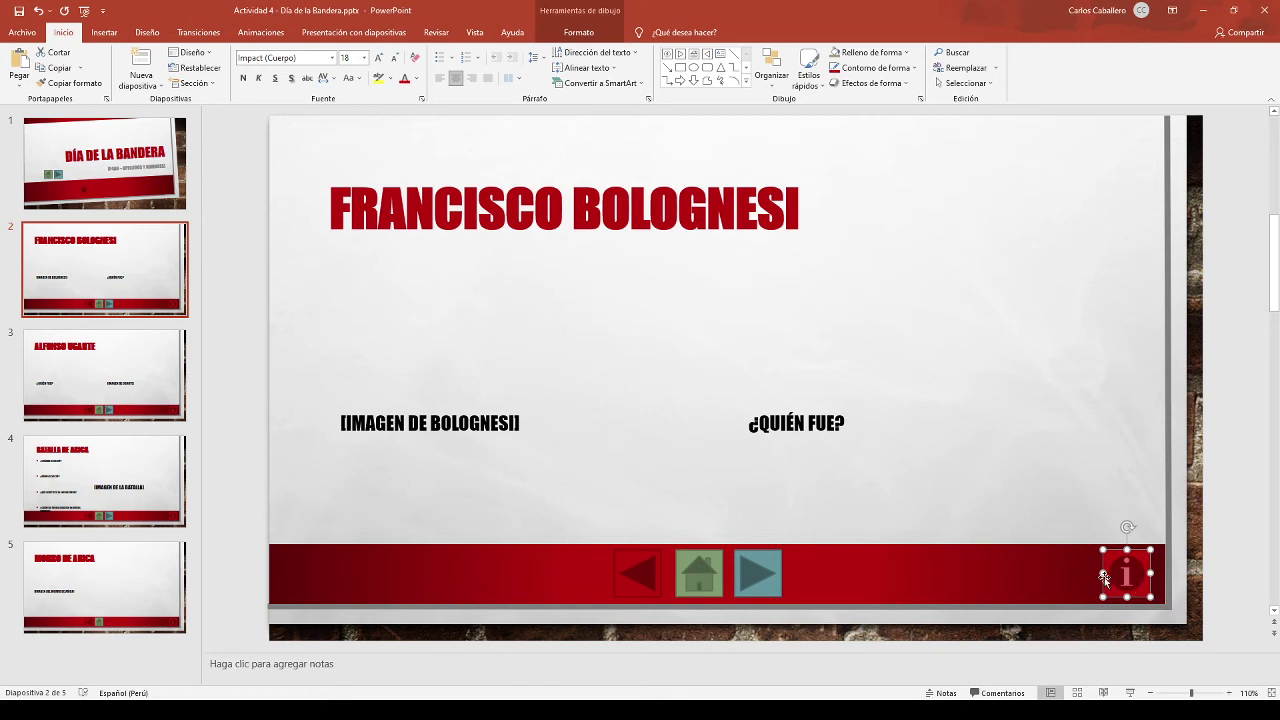
click(1110, 515)
click(1132, 577)
click(108, 34)
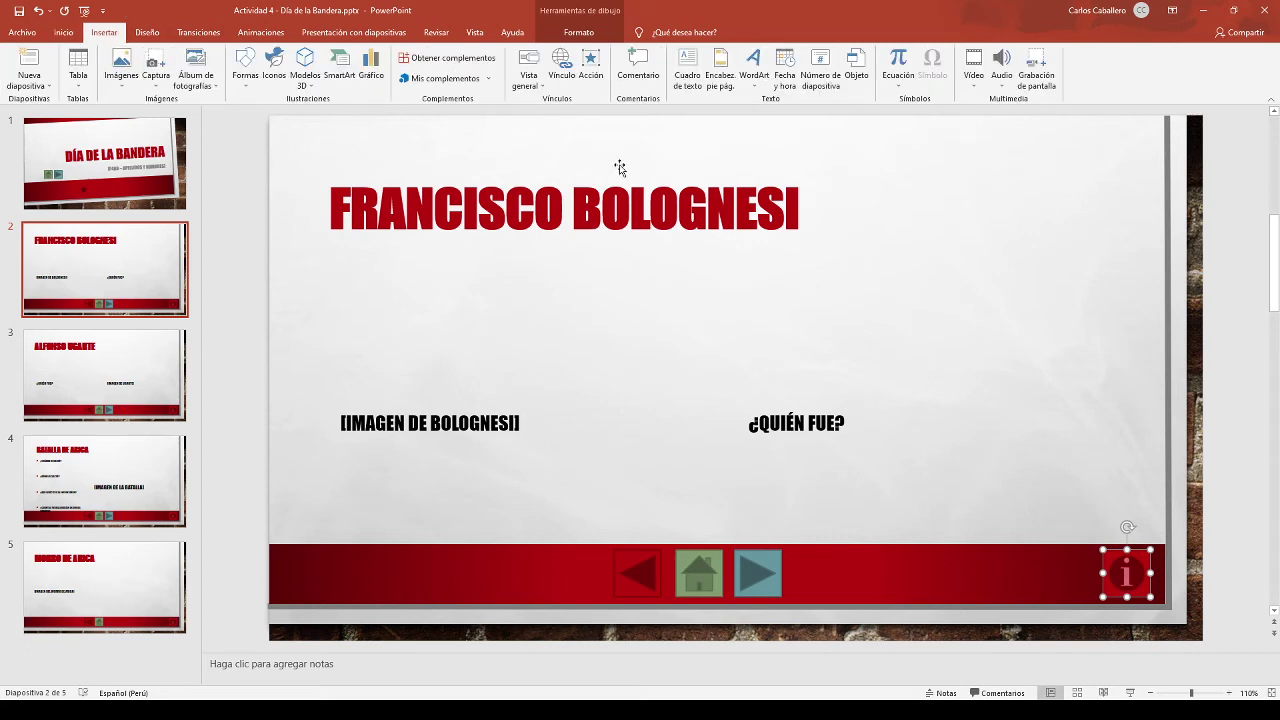
click(592, 78)
click(90, 365)
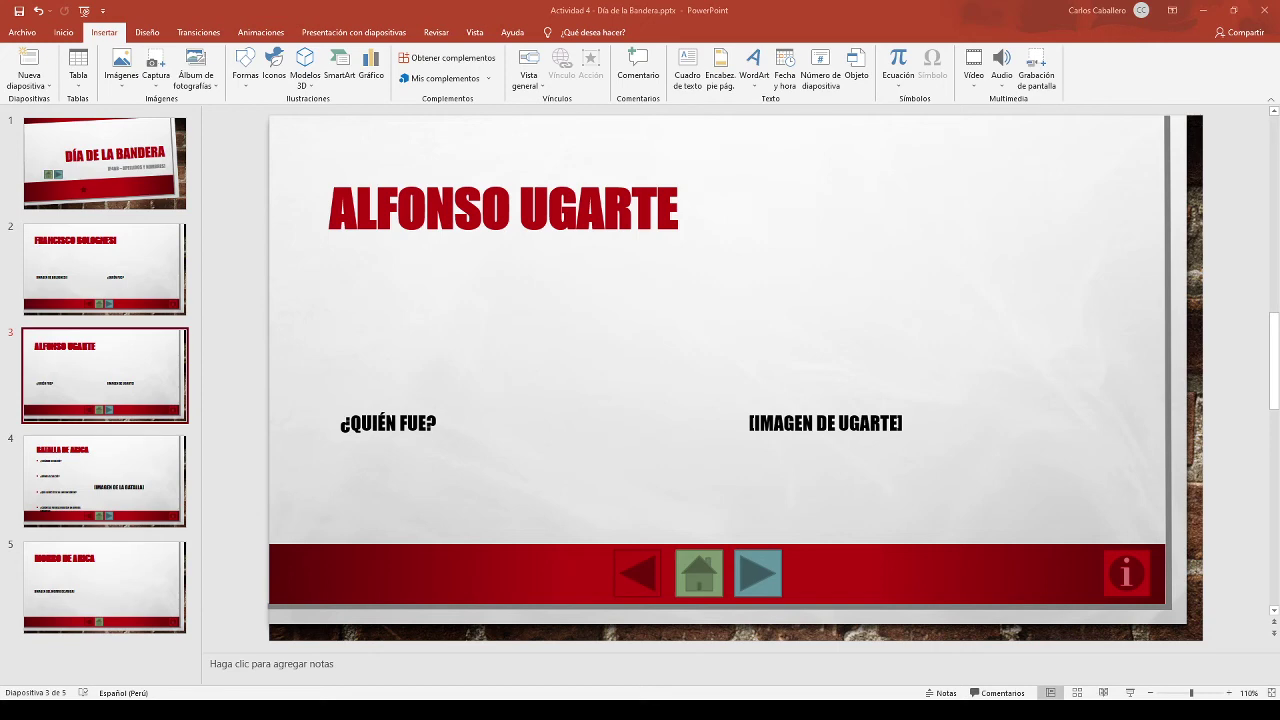
Set the hyperlink action on the Alfonso Ugarte info button, then select the Batalla de Arica one.
click(1127, 570)
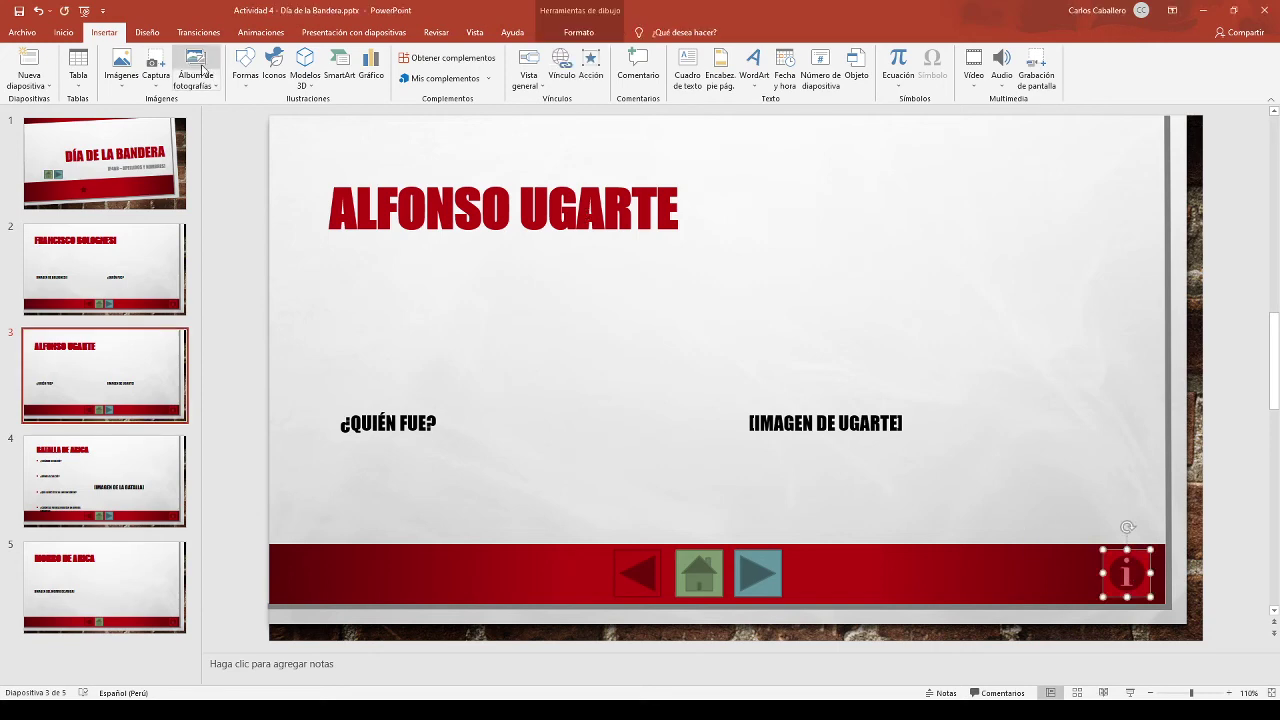
click(591, 66)
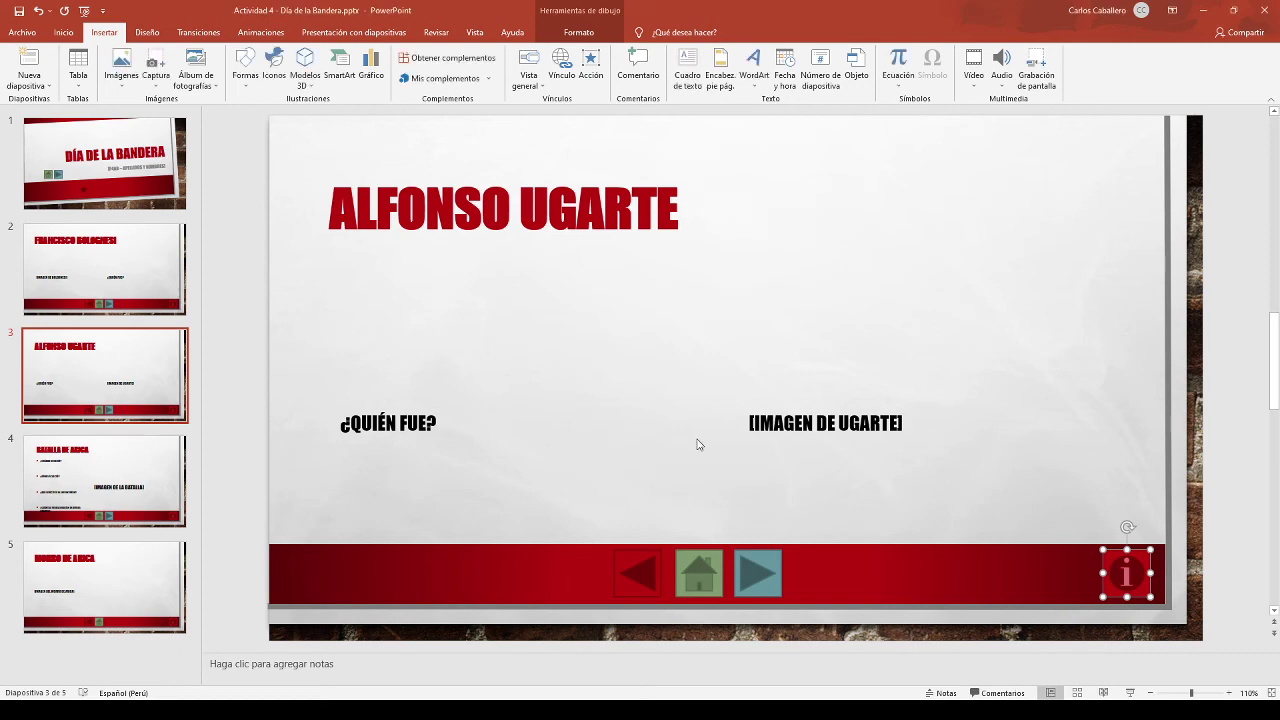
click(55, 480)
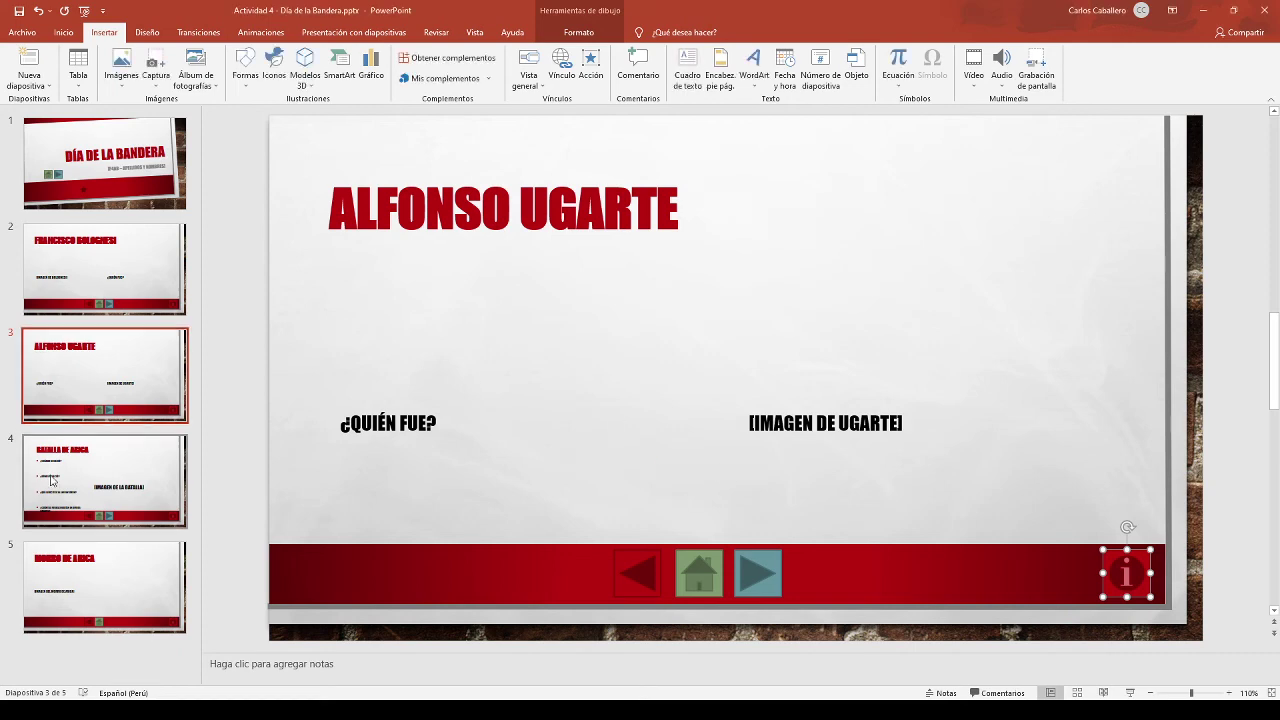
click(1123, 561)
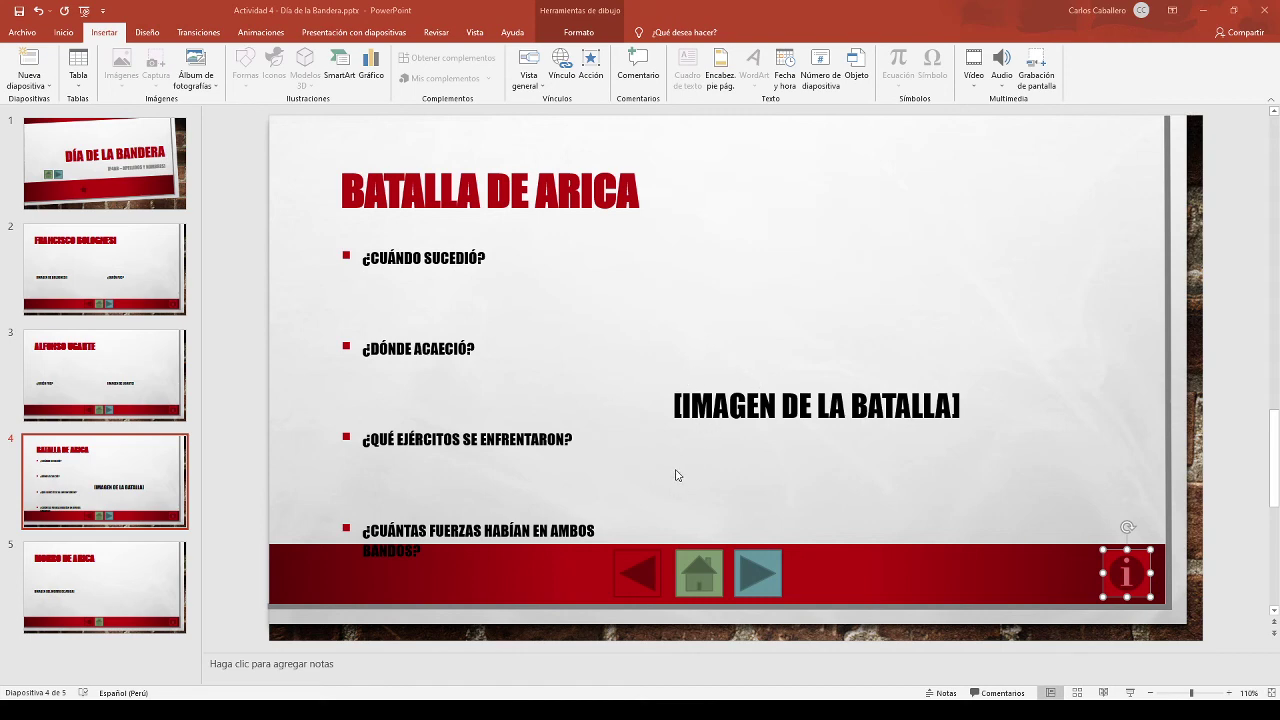
click(310, 355)
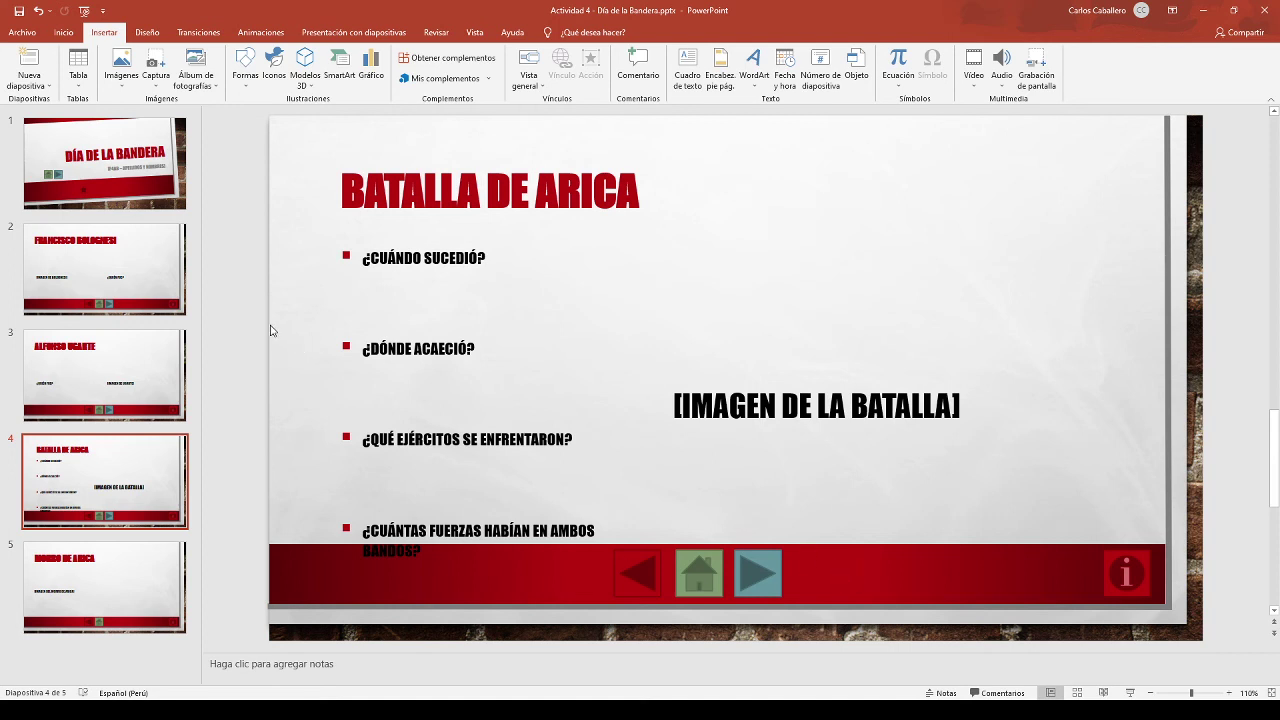
Inspect the image placeholders and ¿QUIÉN FUE? text boxes on the Bolognesi and Ugarte slides.
click(118, 262)
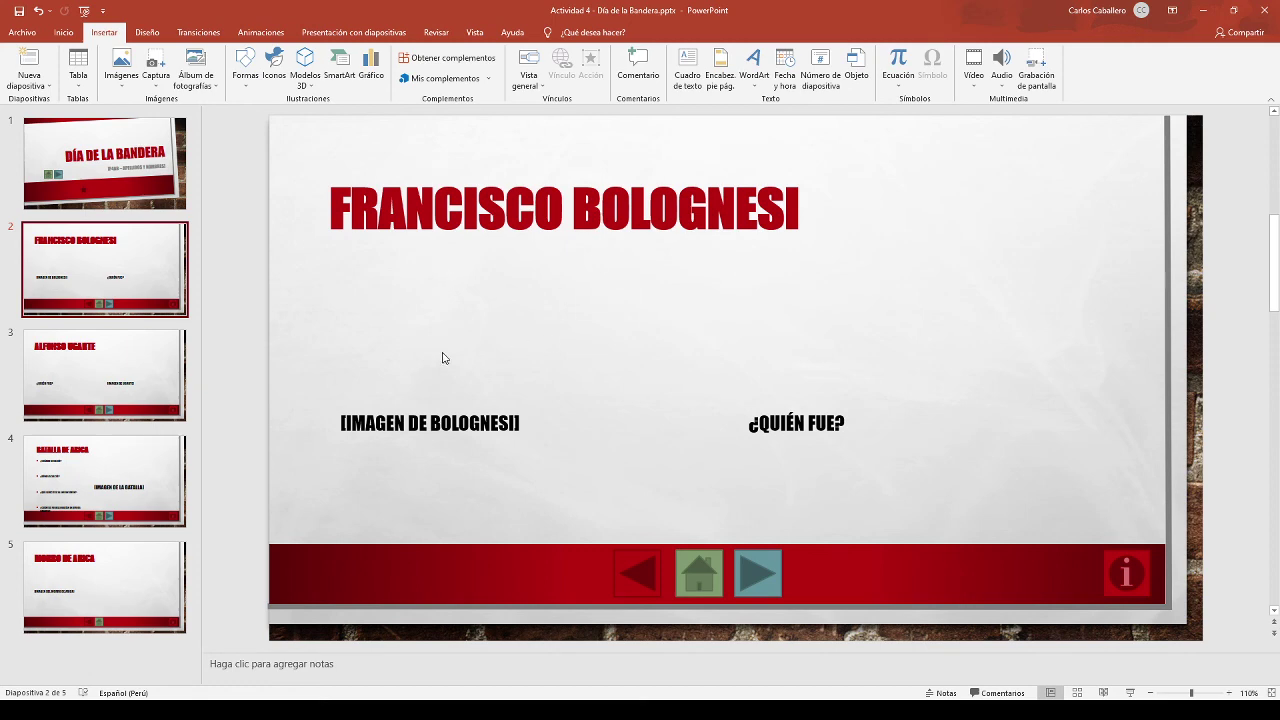
click(442, 422)
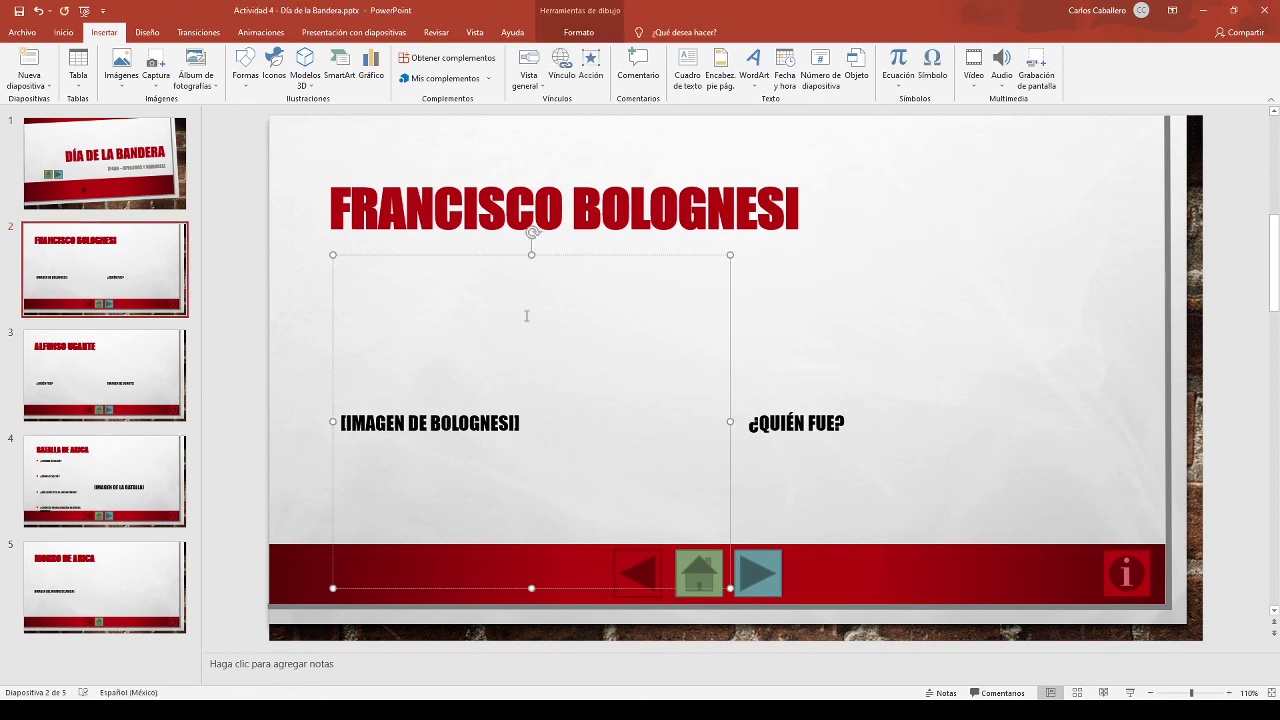
click(813, 426)
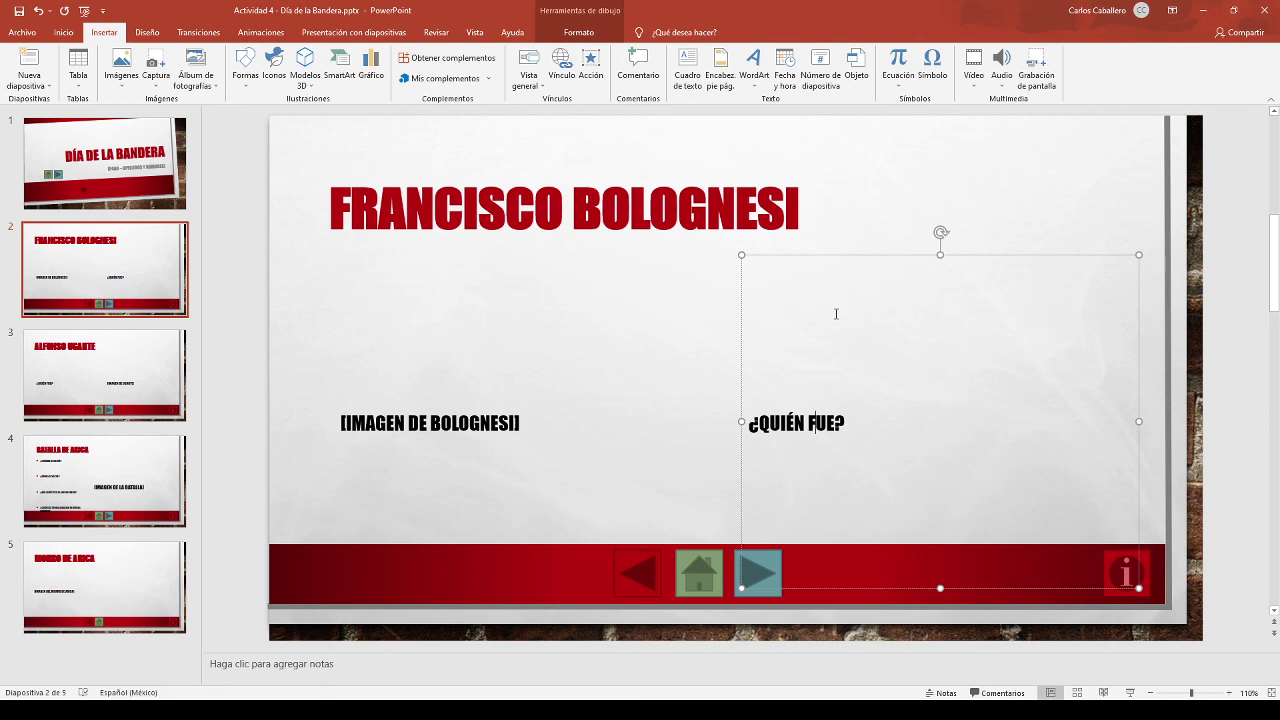
click(150, 388)
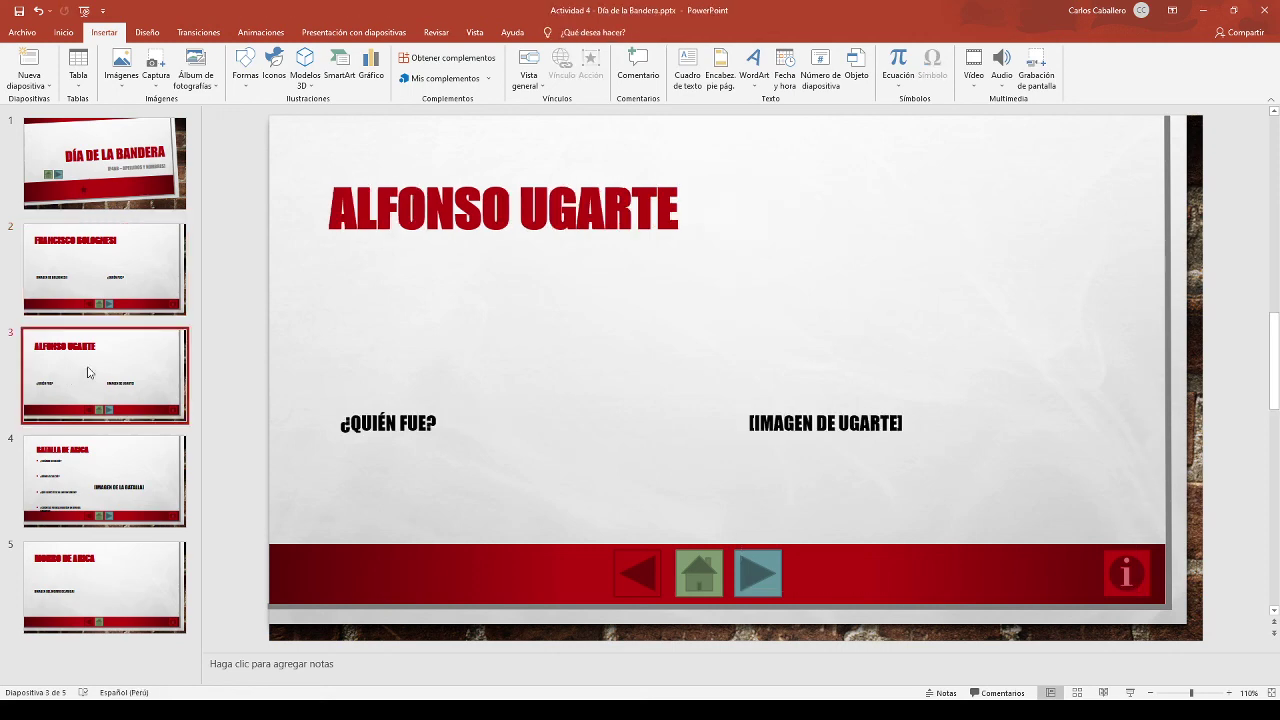
click(748, 393)
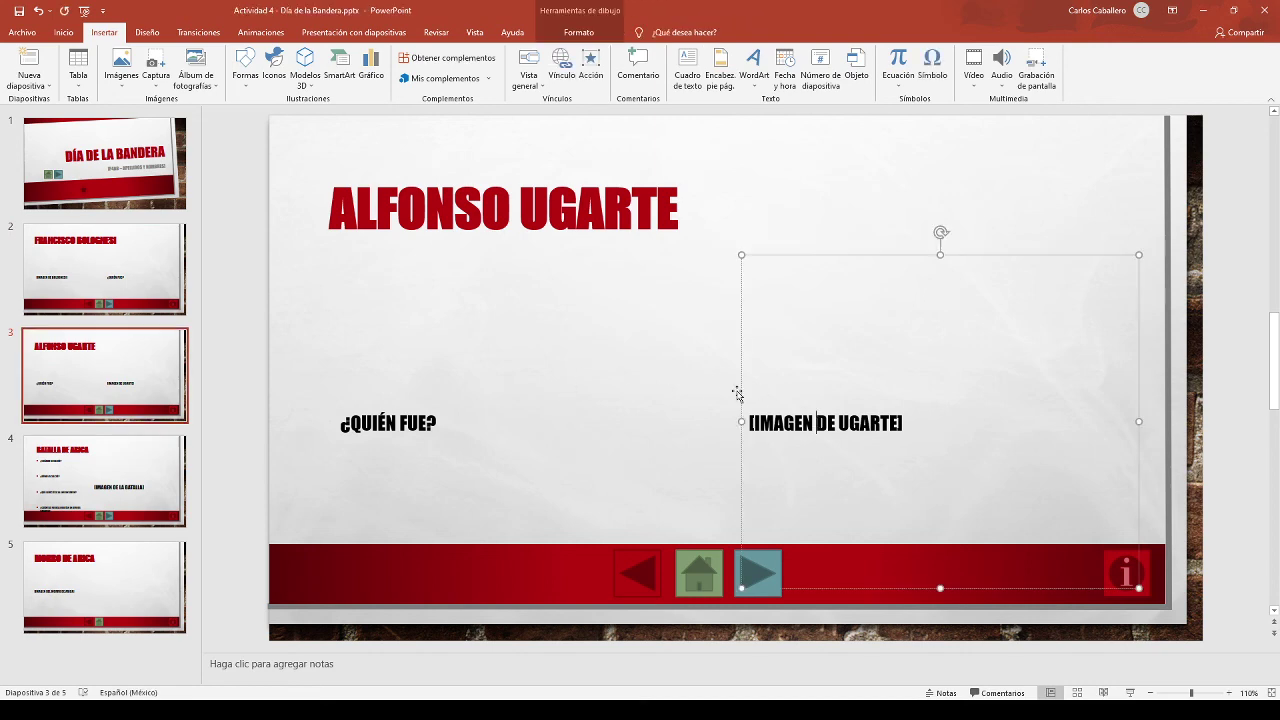
click(895, 254)
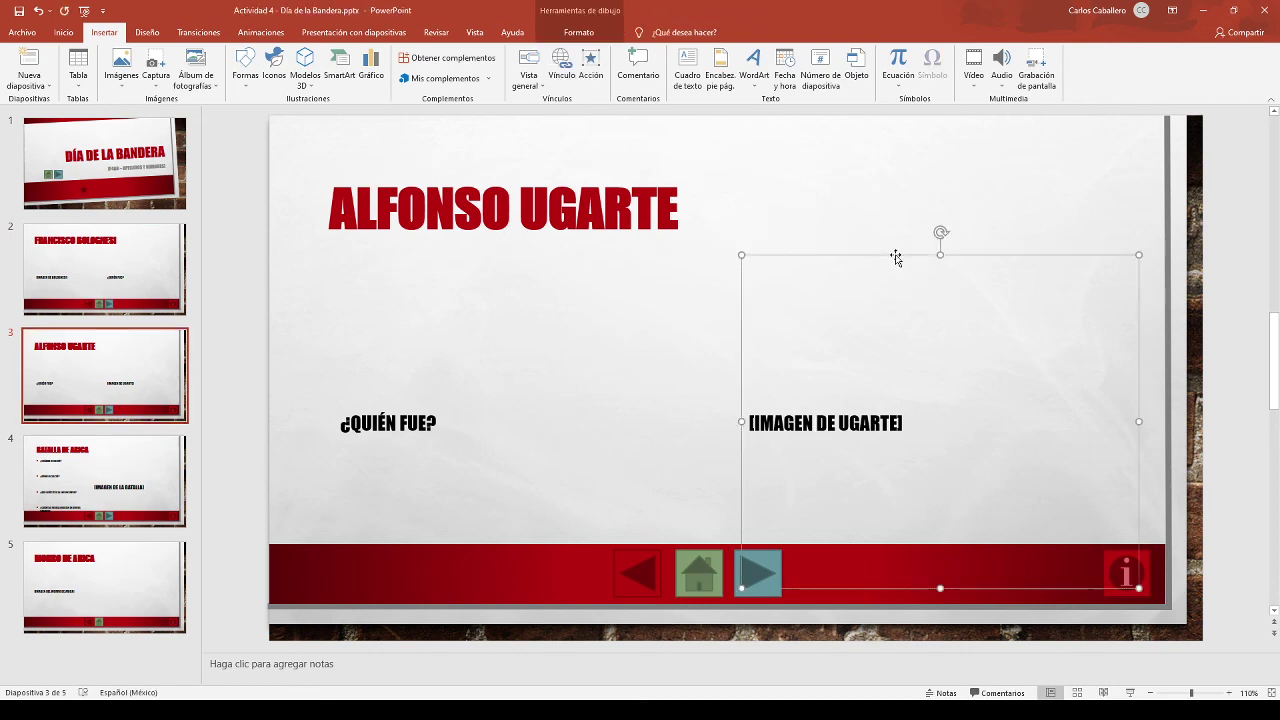
click(401, 421)
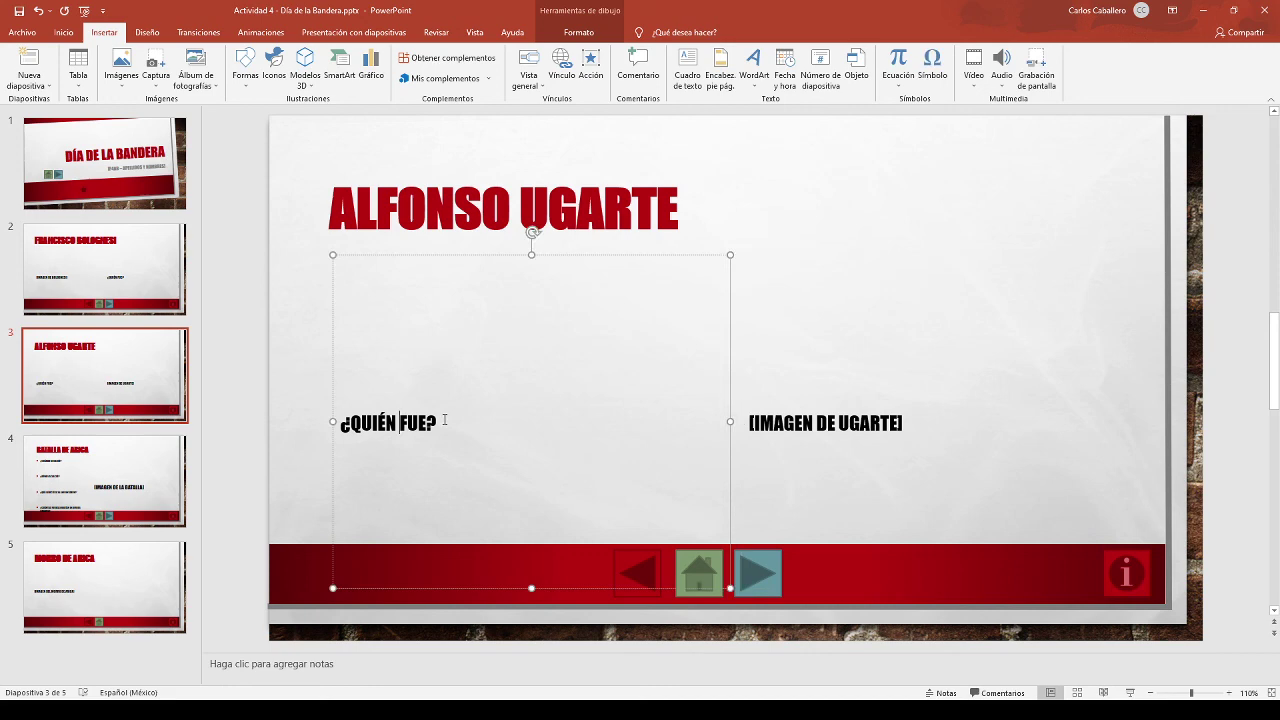
On Batalla de Arica, shorten the question list above the red bar and nudge the title up.
click(77, 465)
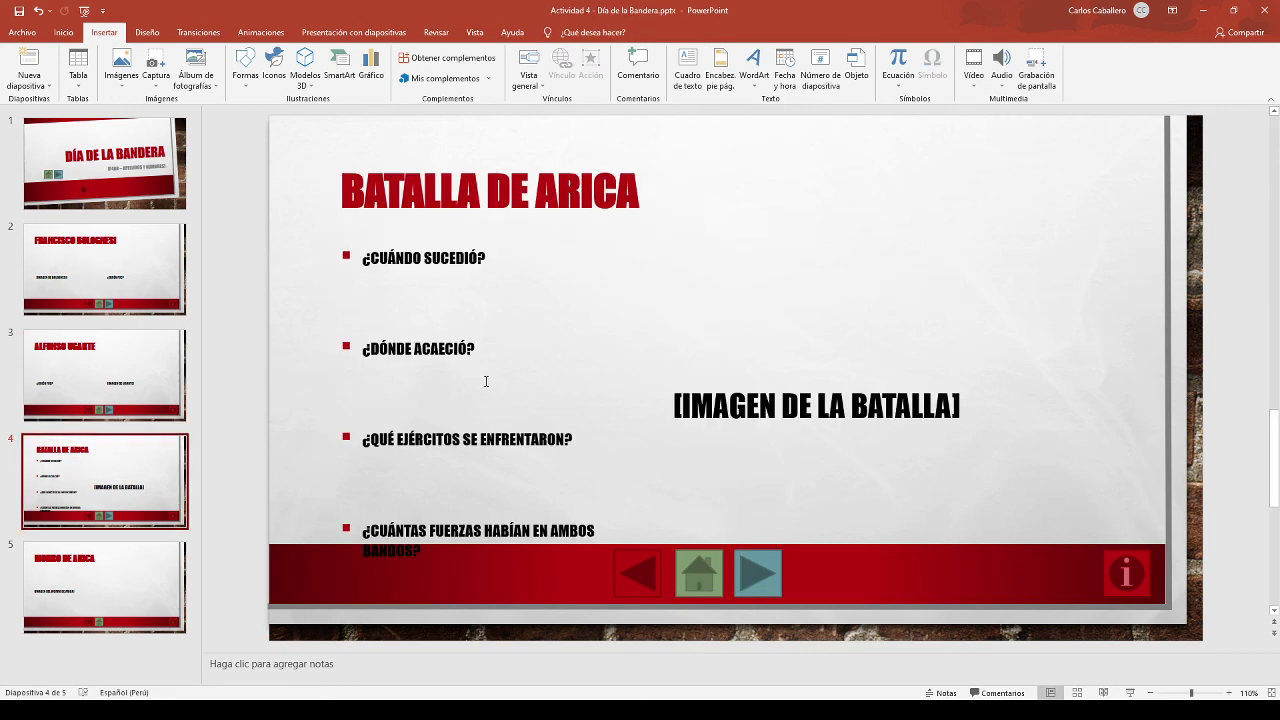
click(818, 408)
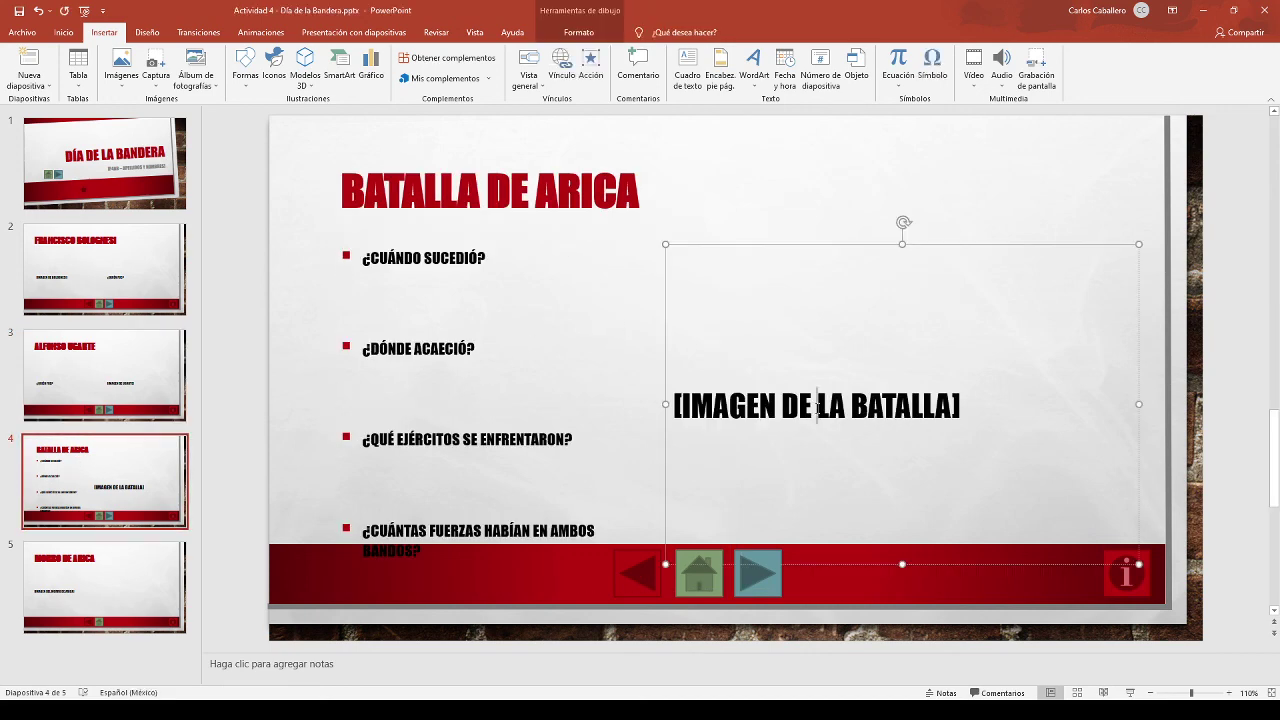
click(501, 262)
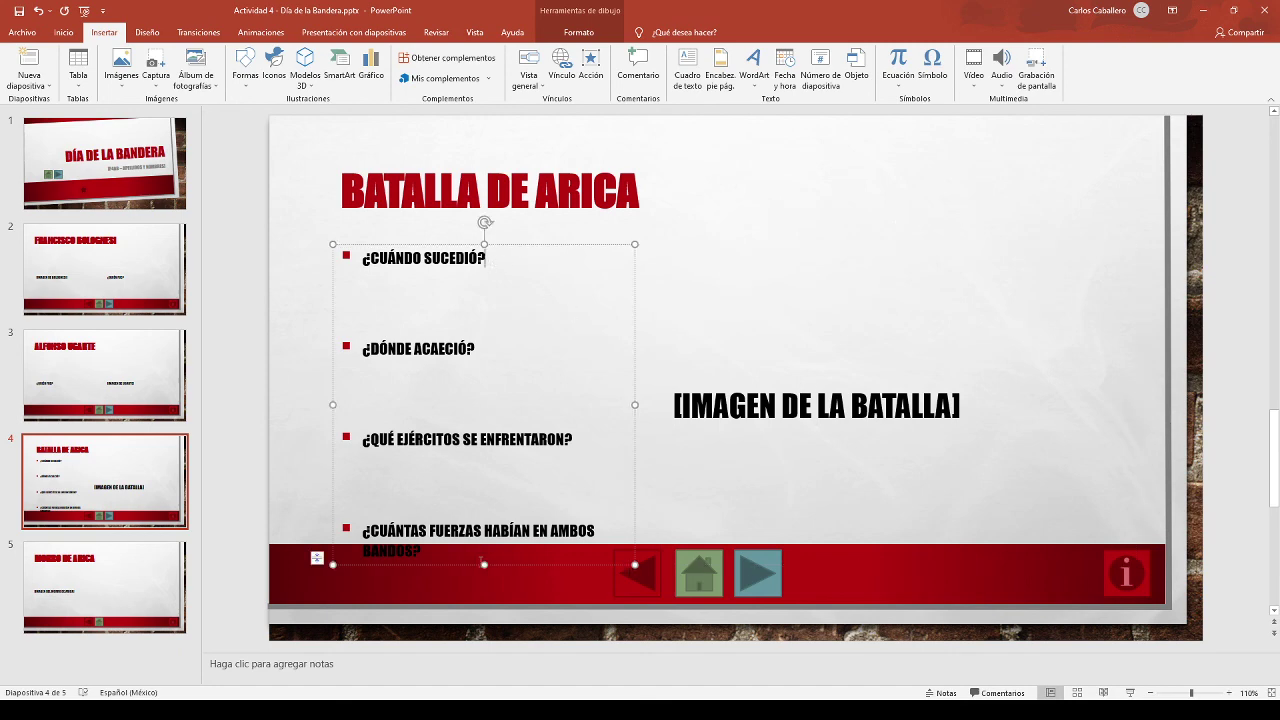
drag(484, 565, 474, 519)
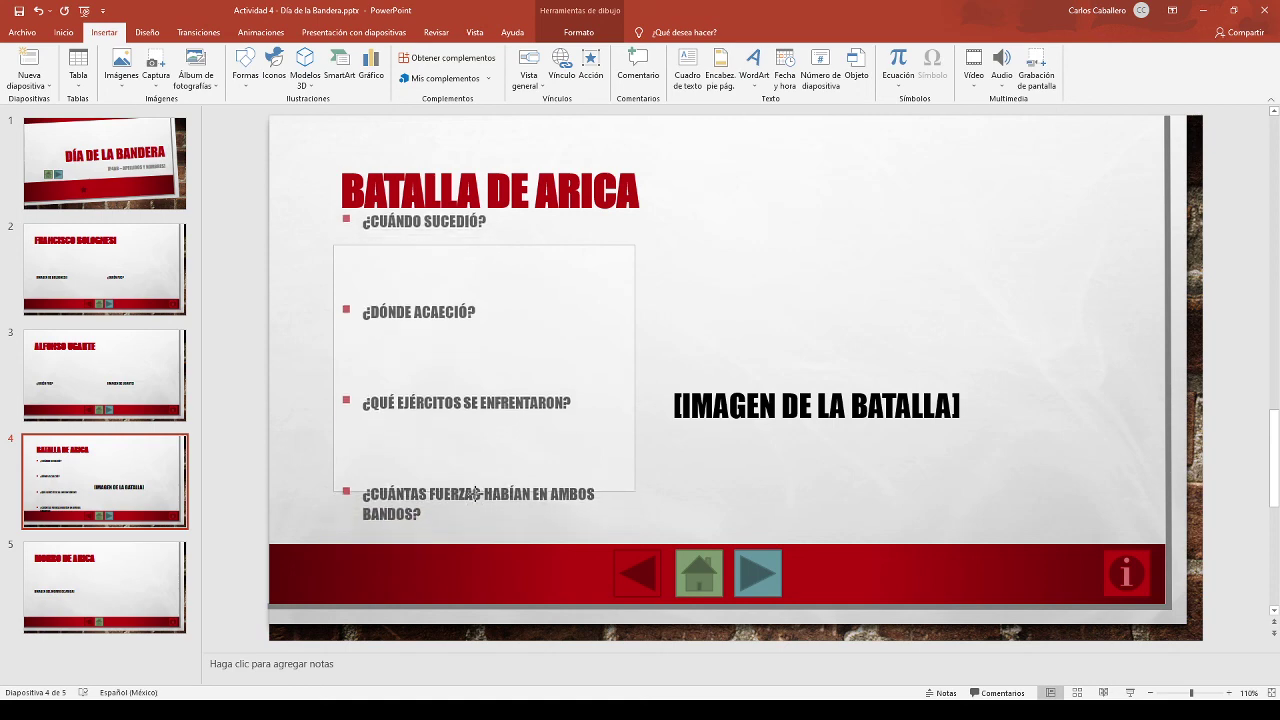
drag(474, 519, 474, 504)
click(528, 193)
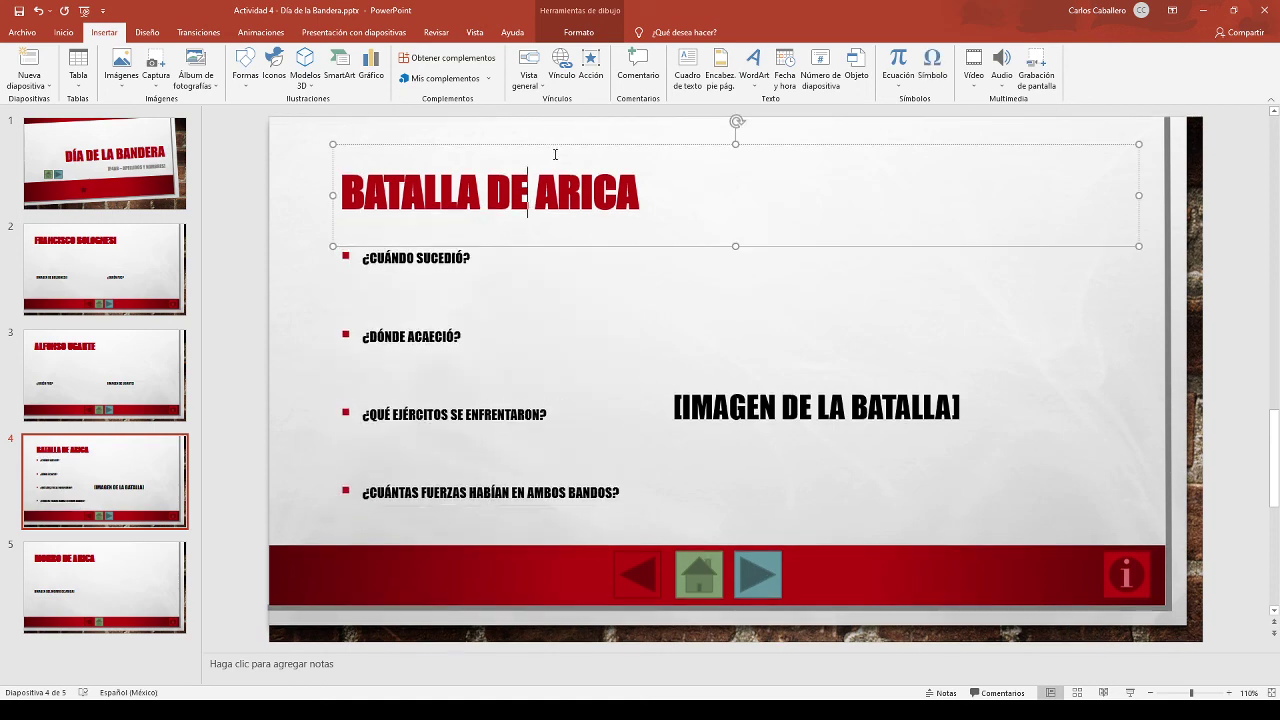
drag(554, 144, 554, 132)
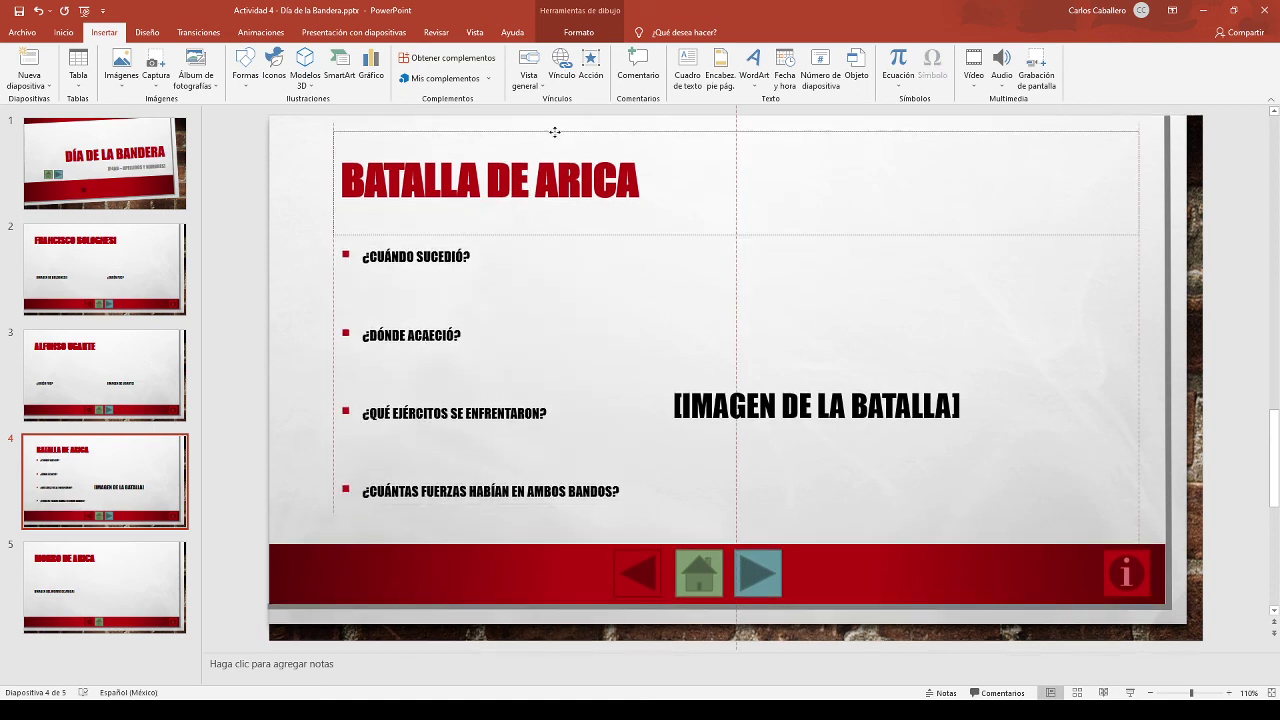
Check the blank lines between the questions, then step through the Ugarte and following slides.
click(453, 276)
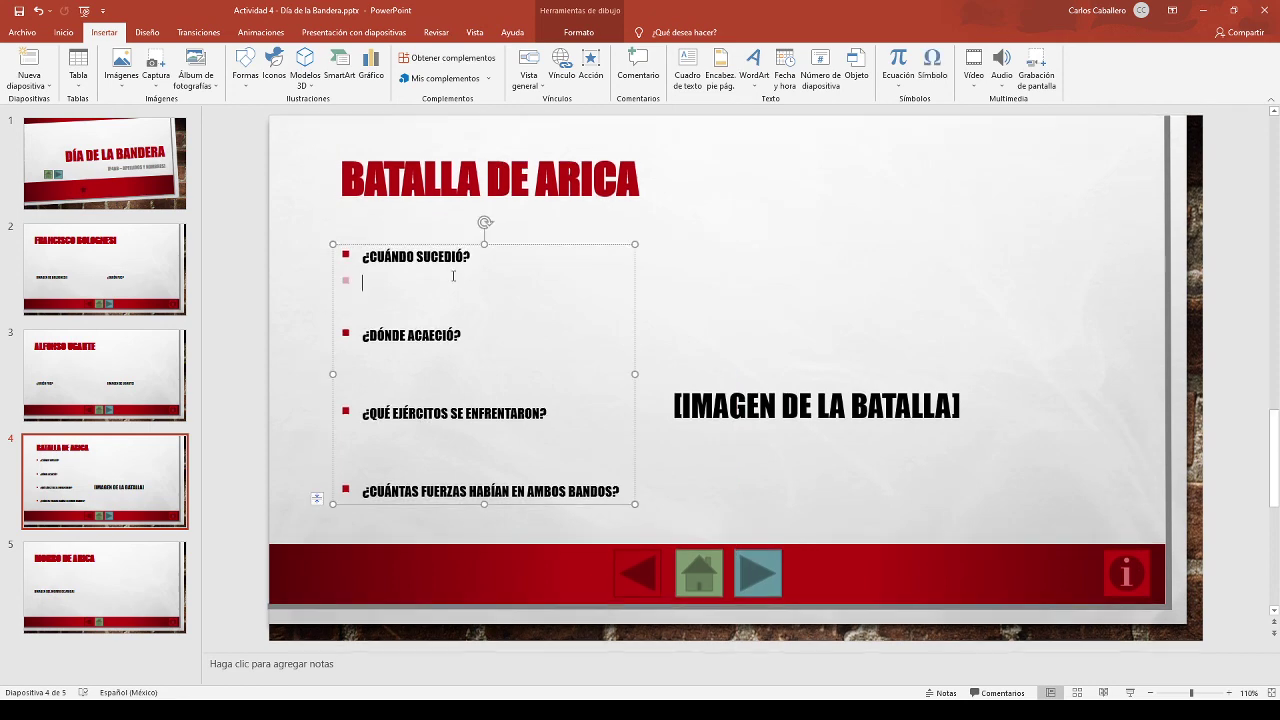
click(389, 366)
click(398, 441)
click(391, 516)
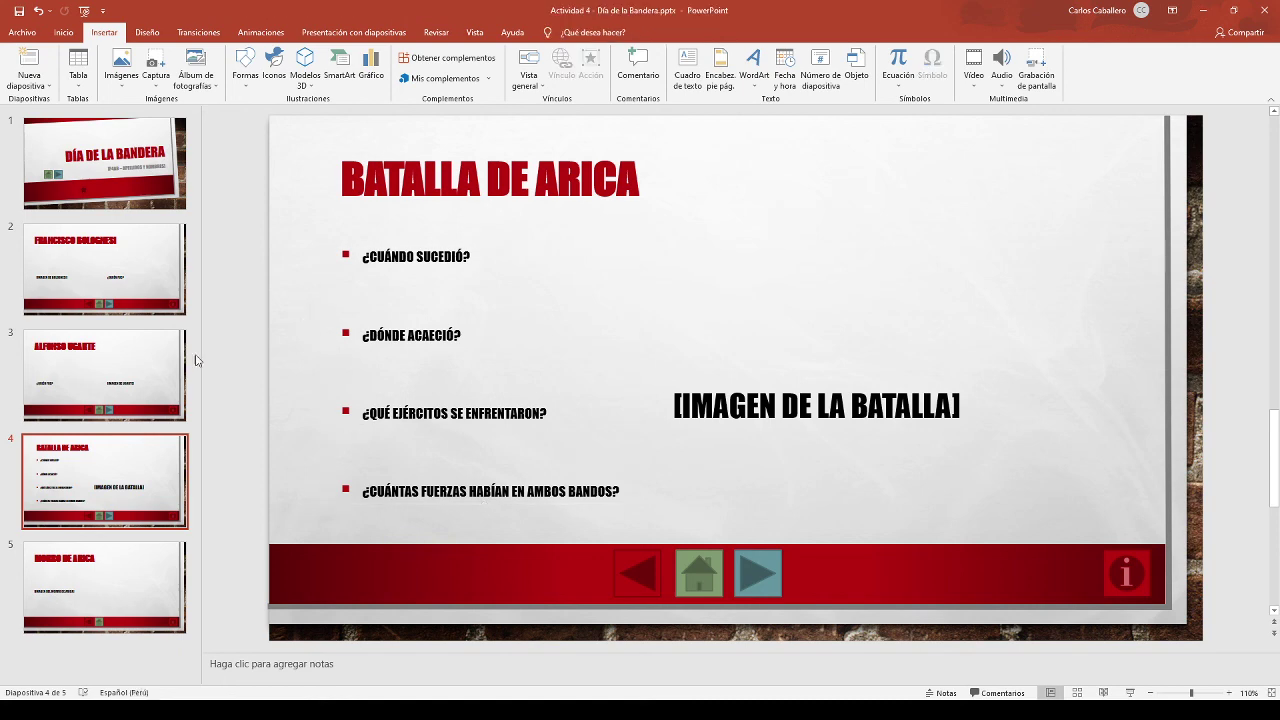
click(98, 422)
click(110, 485)
Review the Morro de Arica slide's image placeholder, then go back to the Día de la Bandera title slide.
click(110, 562)
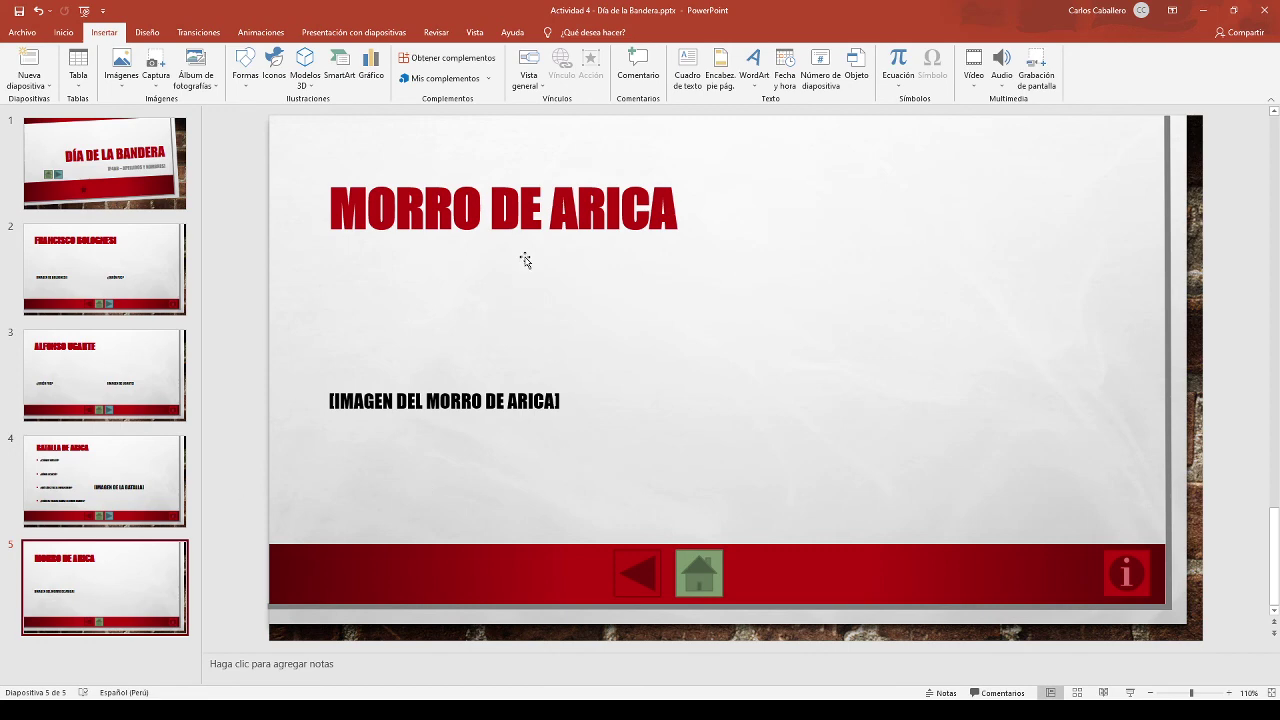
click(450, 401)
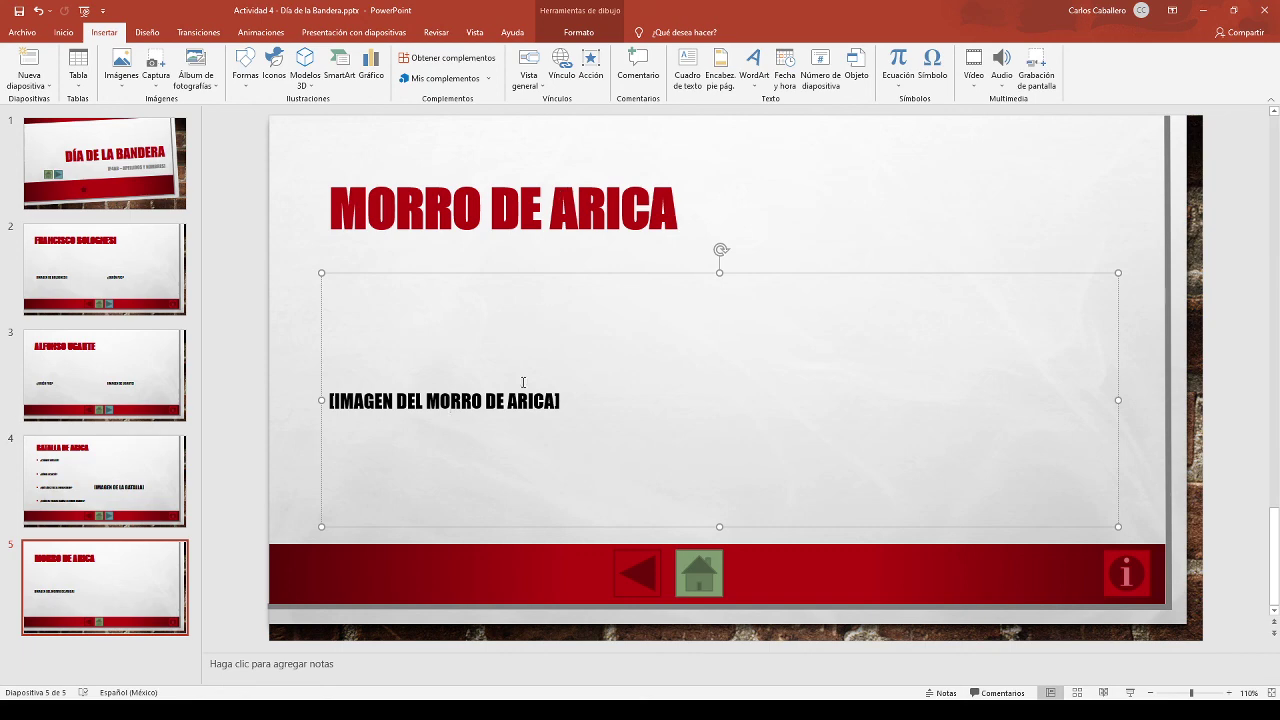
click(304, 318)
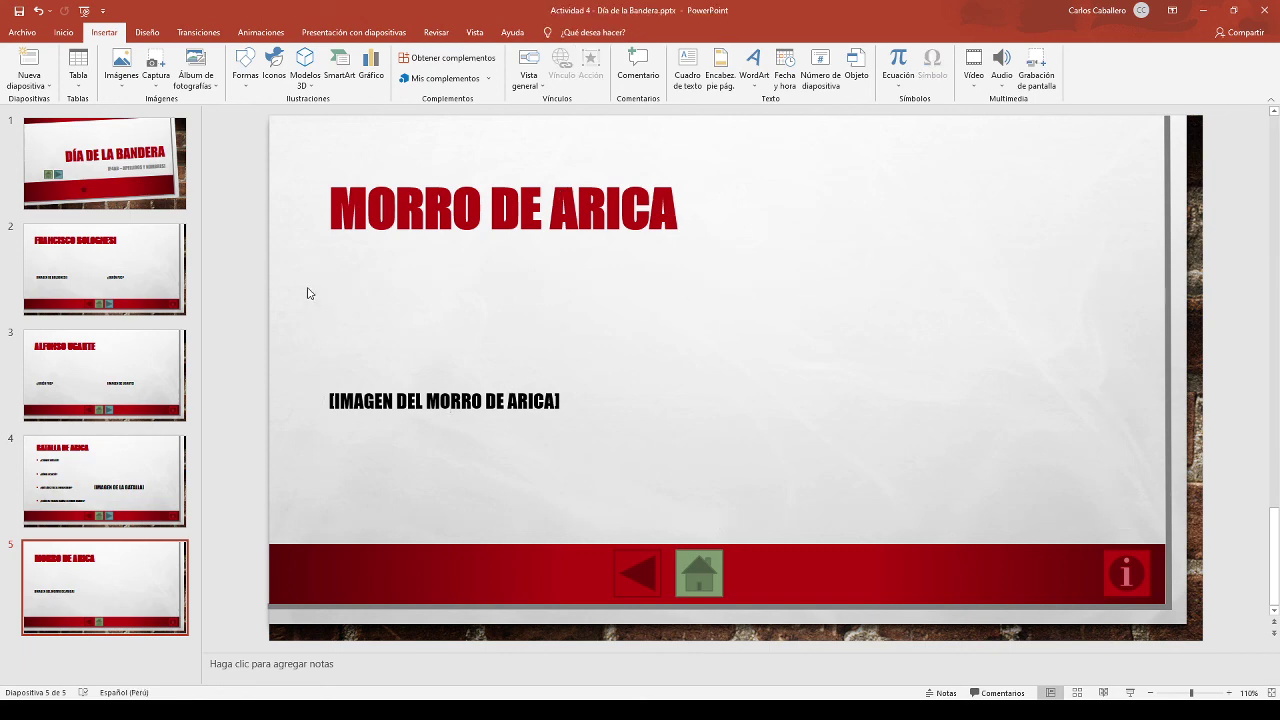
click(145, 177)
click(145, 292)
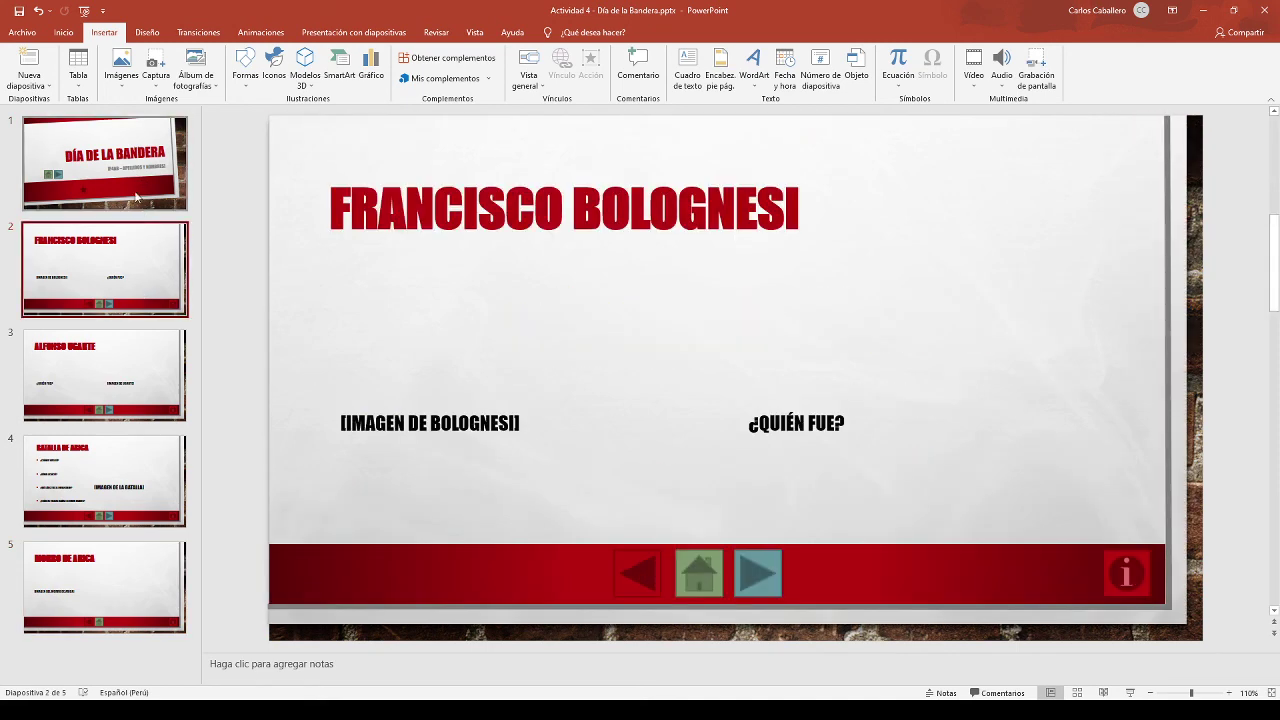
key(Up)
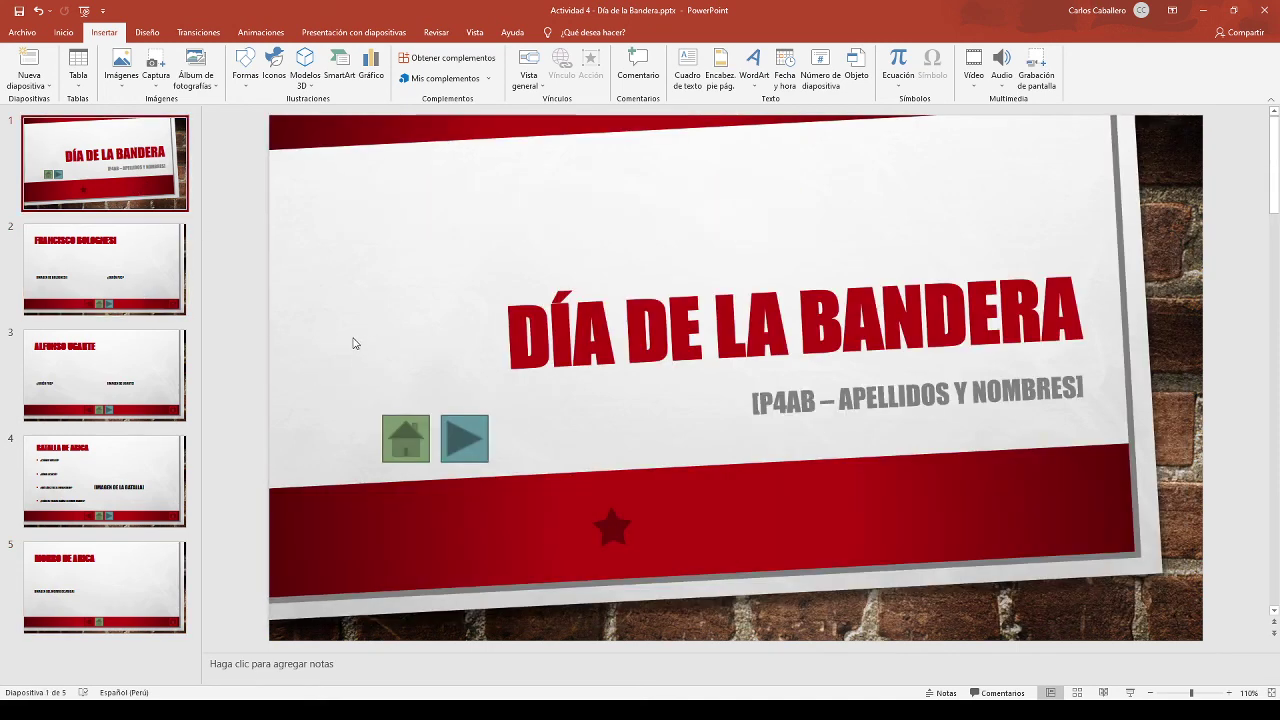